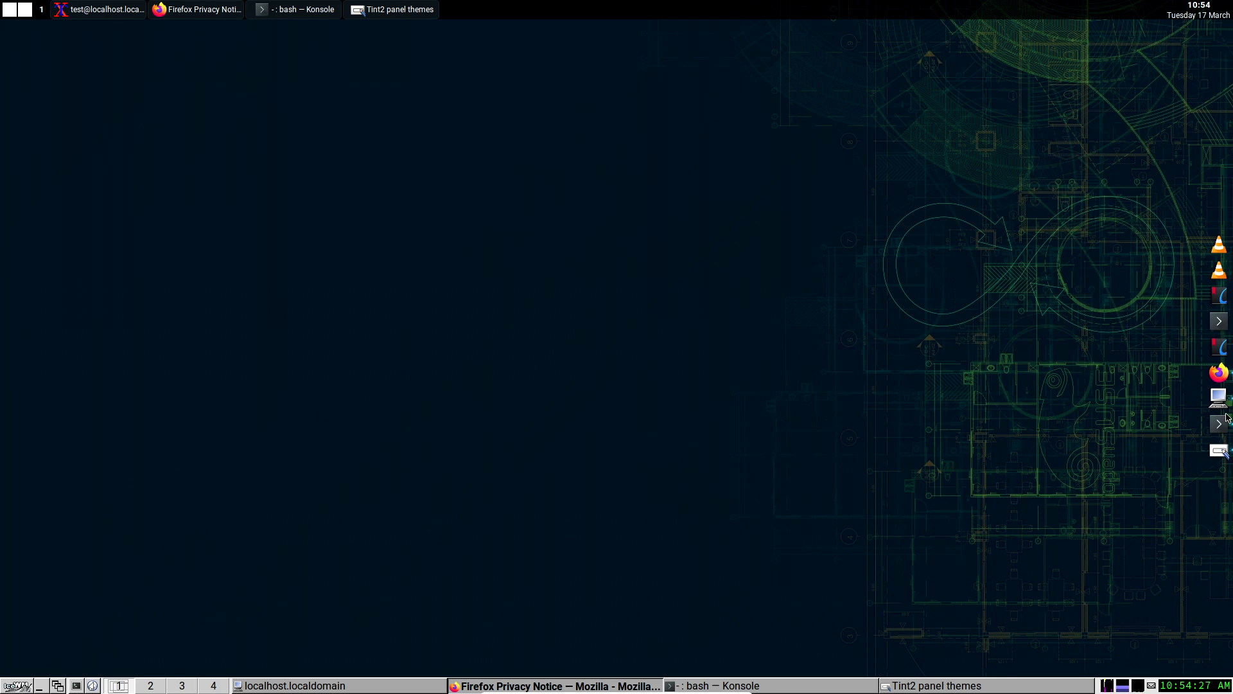
Step: Launch Ark from the IceWM System menu and move its empty window to the screen centre
{"action": "left_click", "coordinate": [18, 685]}
{"action": "mouse_move", "coordinate": [62, 526]}
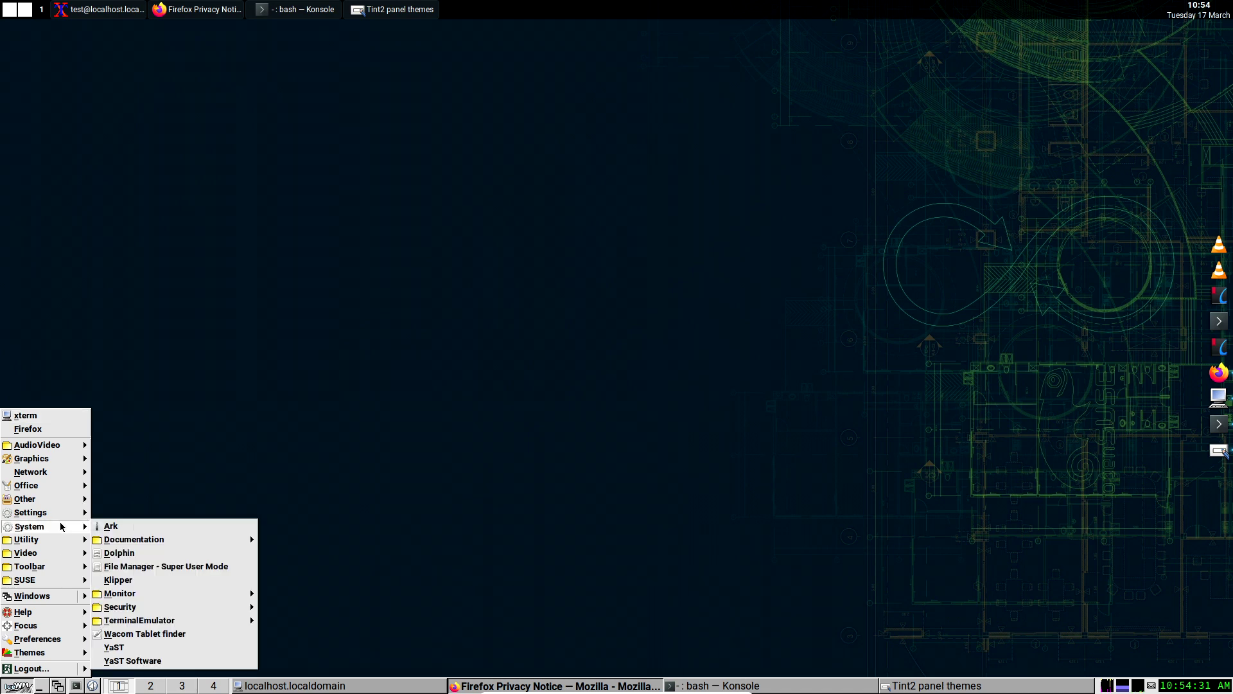
{"action": "left_click", "coordinate": [185, 528]}
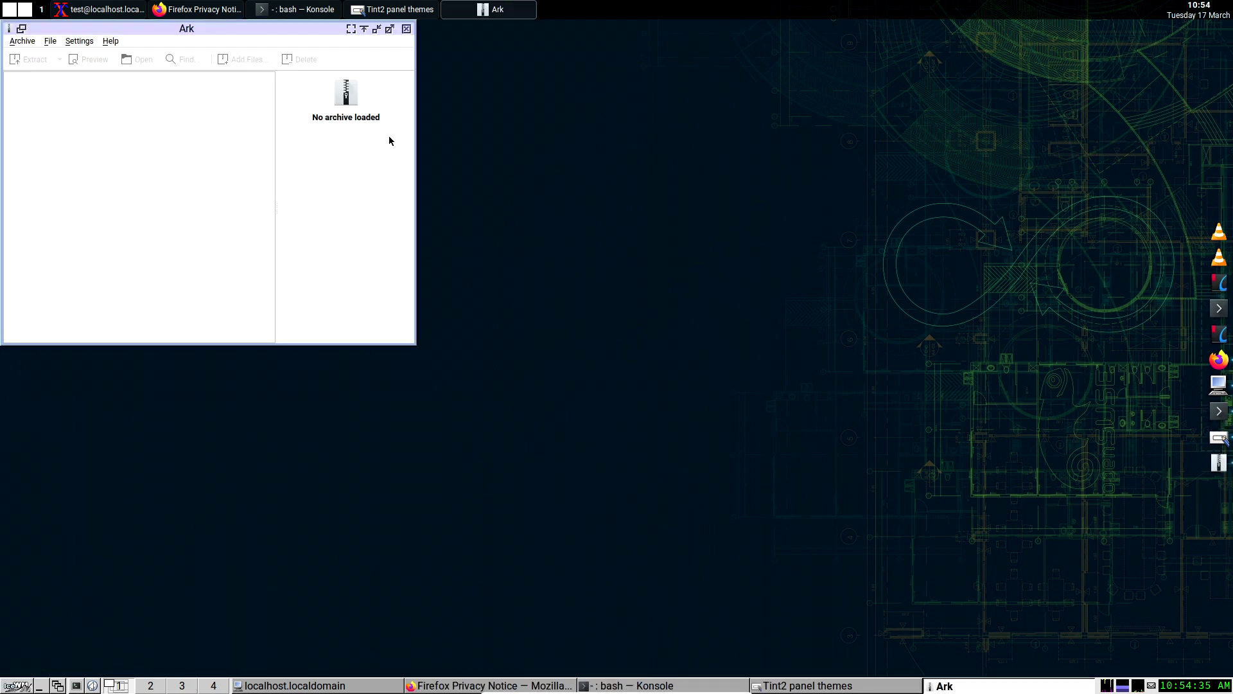
{"action": "left_click_drag", "start_coordinate": [280, 36], "coordinate": [630, 188]}
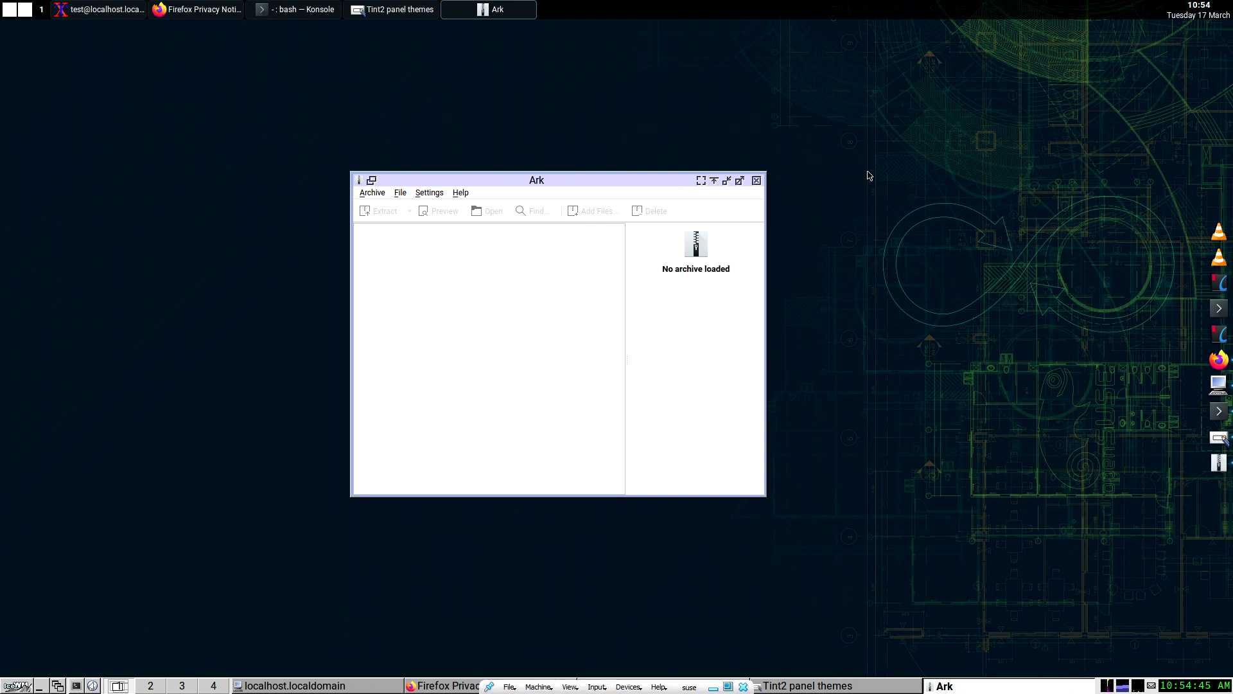
{"action": "left_click_drag", "start_coordinate": [587, 181], "coordinate": [610, 209]}
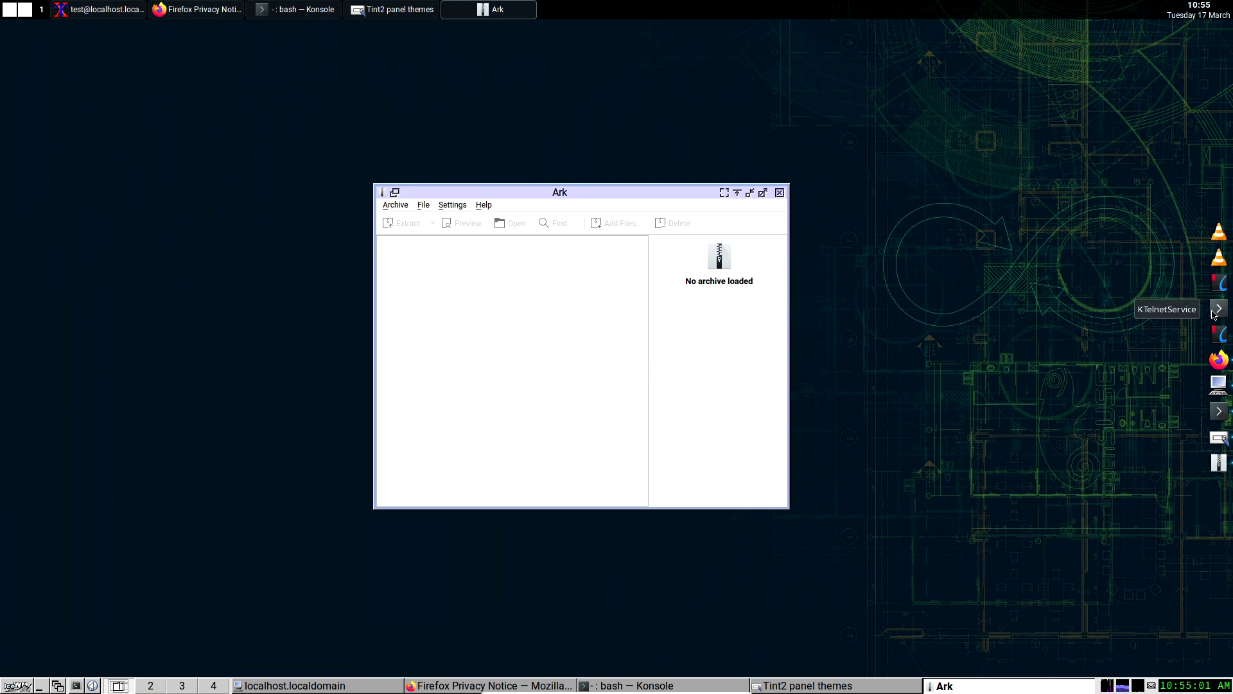
Step: Open Plank preferences, set the icon size to 39 and enable Icon Zoom
{"action": "right_click", "coordinate": [1228, 250]}
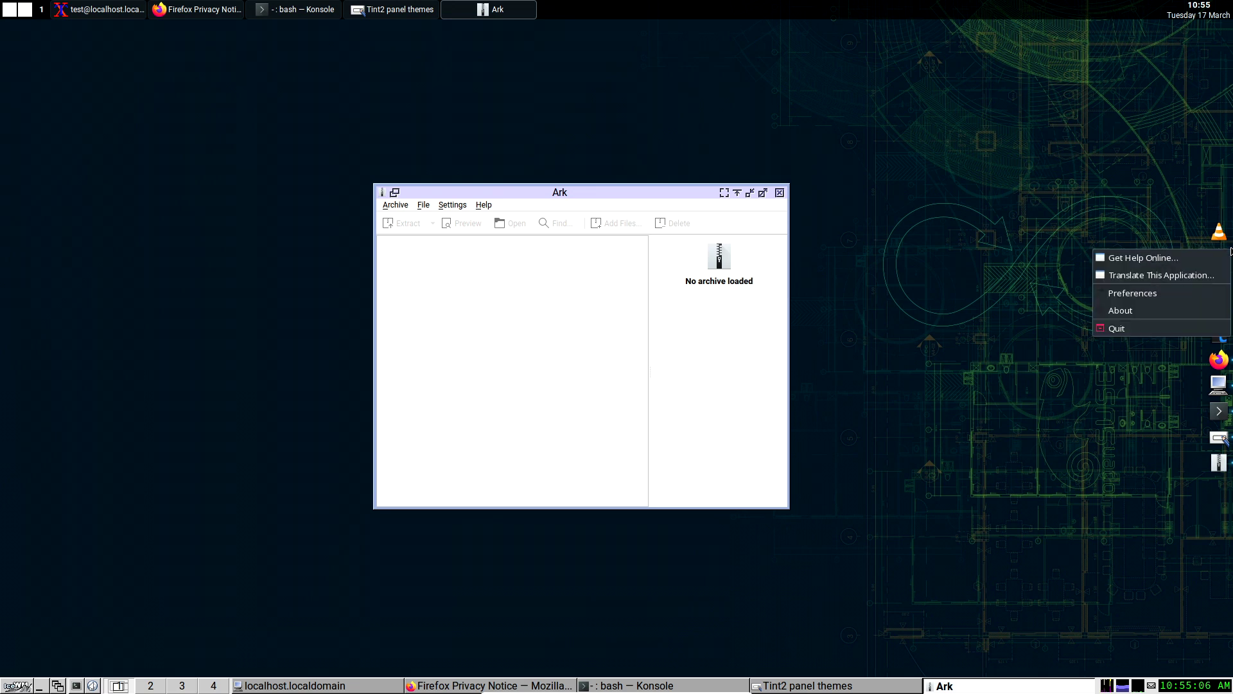
{"action": "left_click", "coordinate": [1132, 292]}
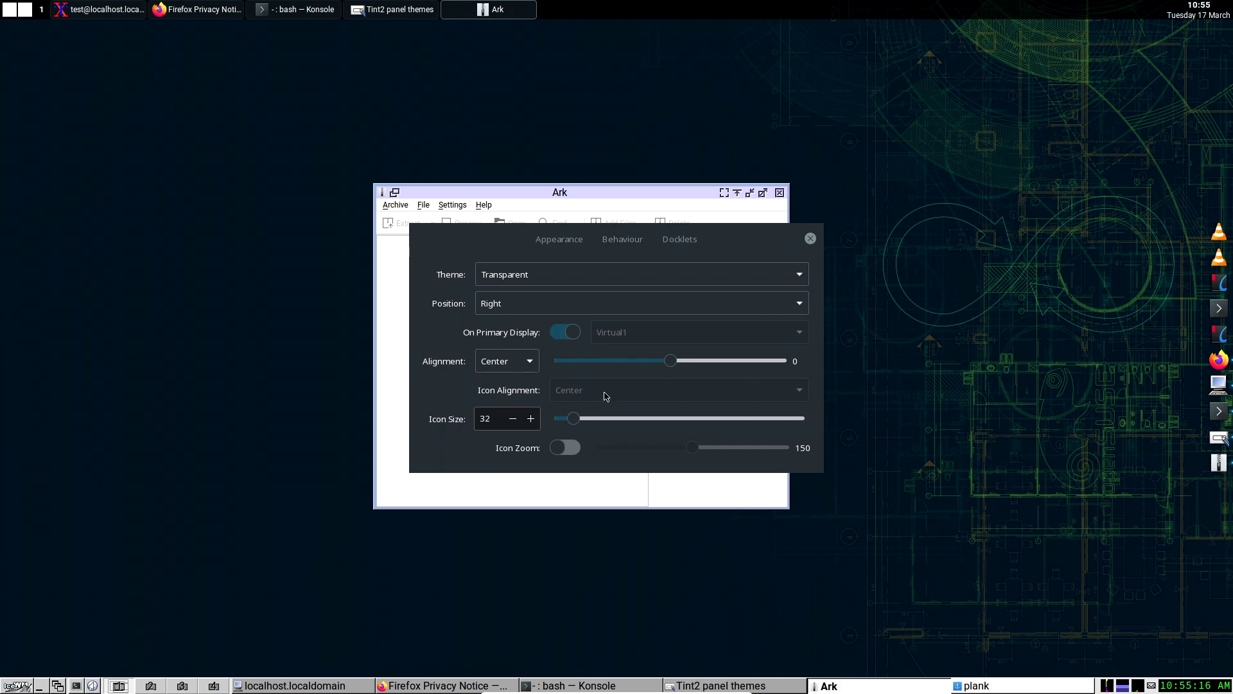
{"action": "left_click", "coordinate": [569, 422]}
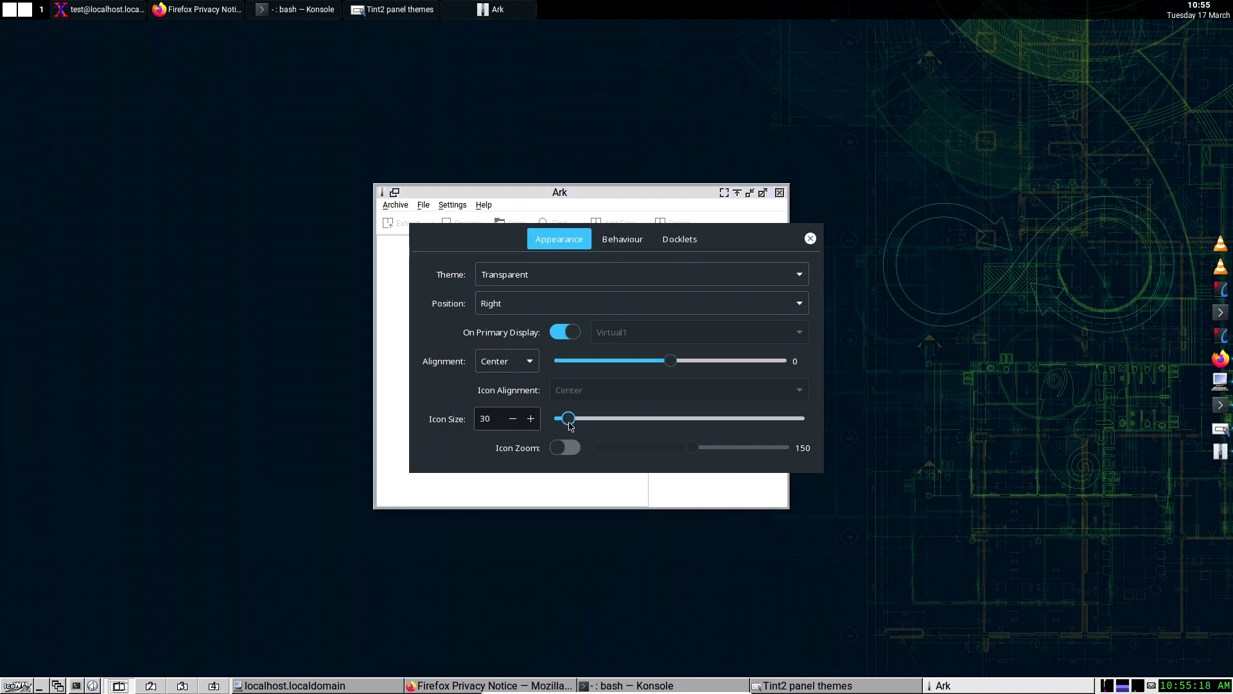
{"action": "left_click_drag", "start_coordinate": [569, 422], "coordinate": [589, 419]}
{"action": "left_click", "coordinate": [573, 447]}
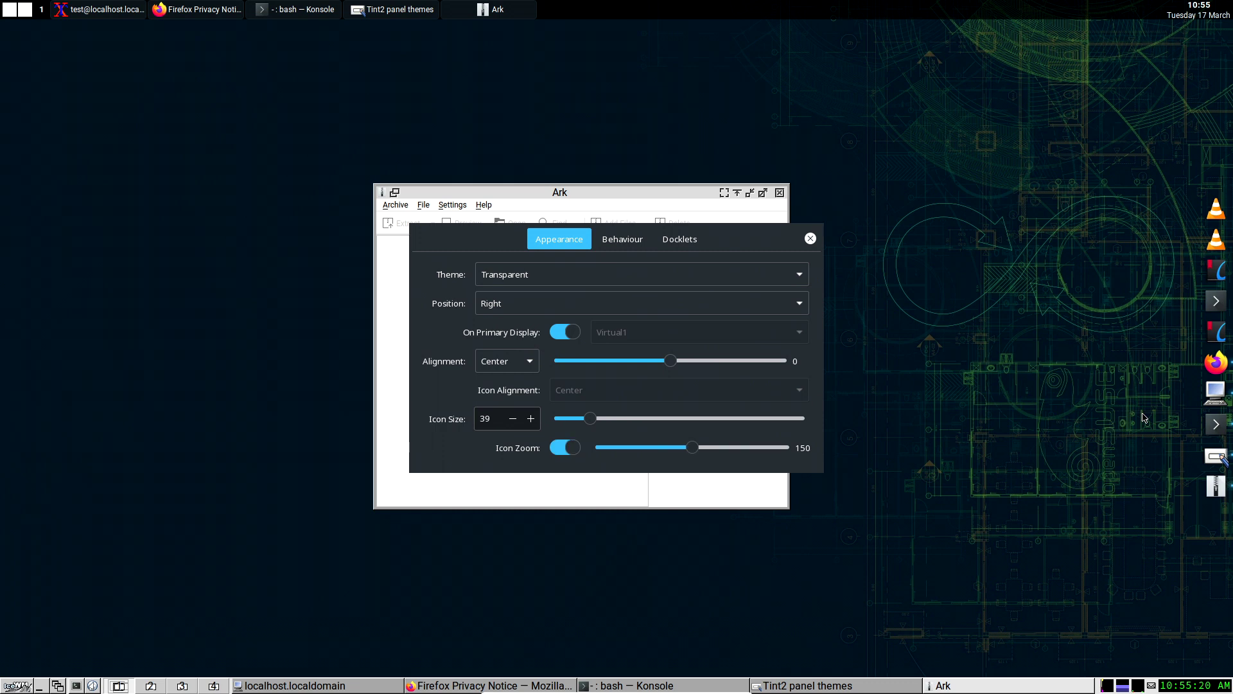
Step: View the Behaviour settings, rearrange the dialog and Ark window, then show the Docklets page
{"action": "left_click", "coordinate": [620, 241]}
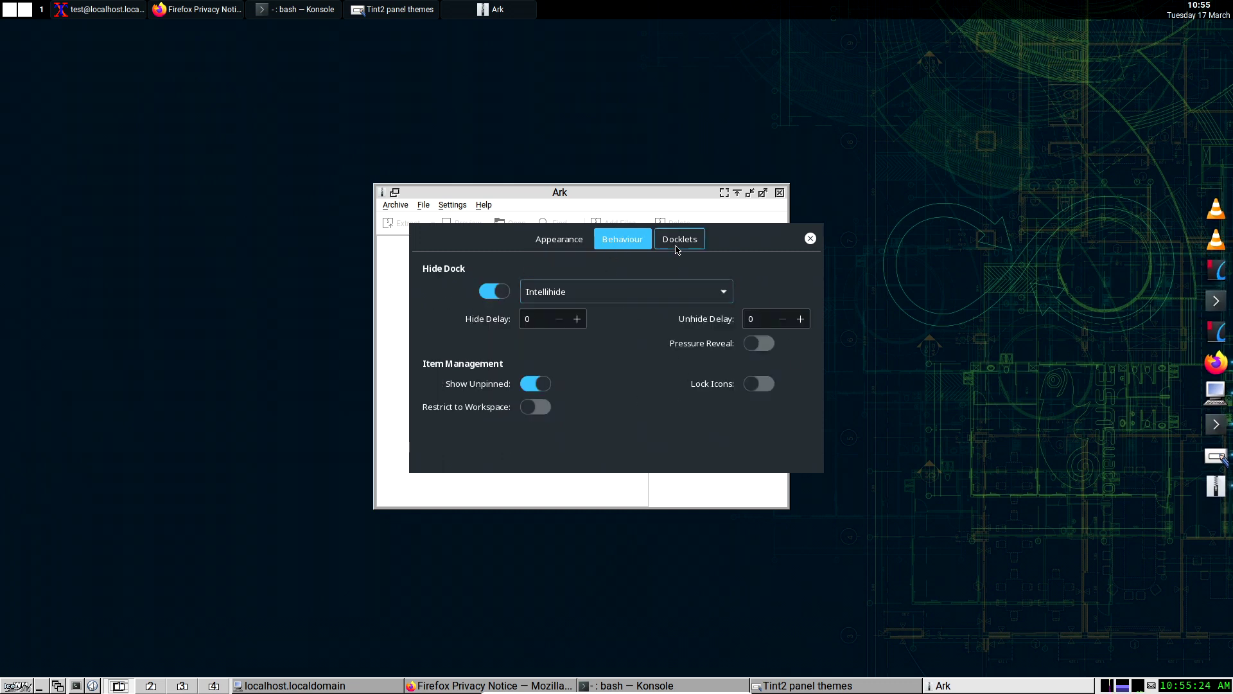
{"action": "left_click_drag", "start_coordinate": [713, 240], "coordinate": [820, 303]}
{"action": "left_click_drag", "start_coordinate": [677, 194], "coordinate": [634, 185]}
{"action": "left_click_drag", "start_coordinate": [826, 297], "coordinate": [750, 268]}
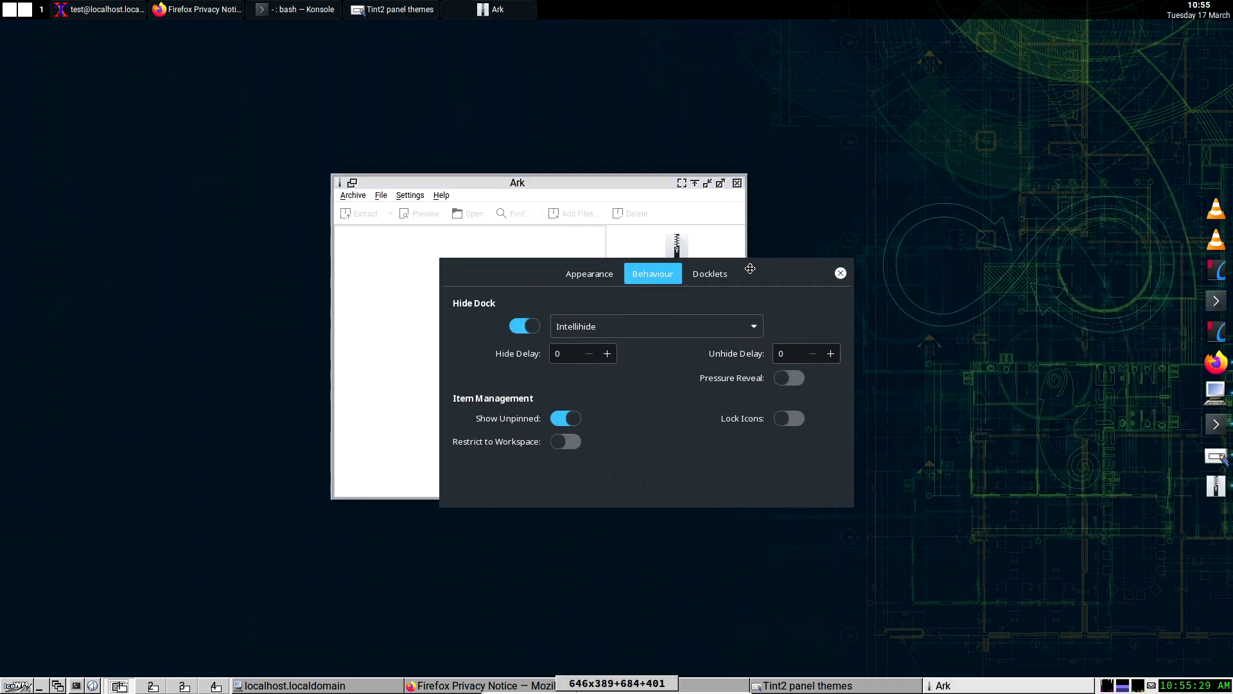
{"action": "left_click", "coordinate": [710, 273]}
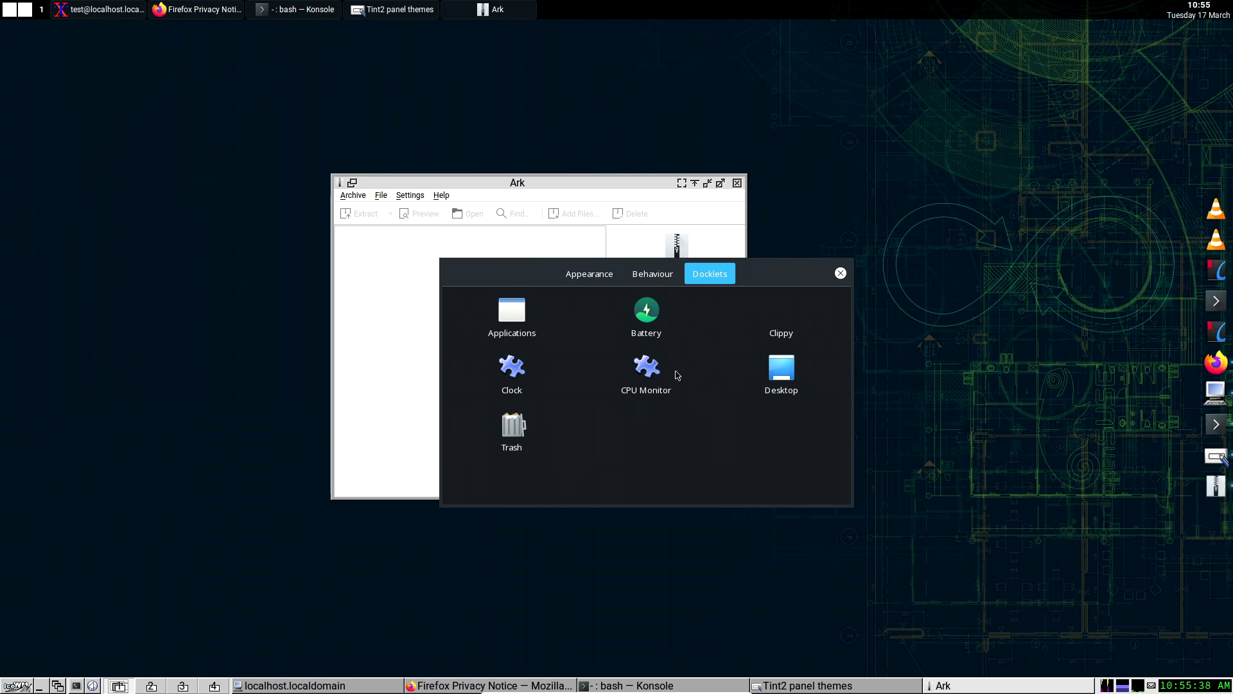
Step: Look over Plank's Docklets and Appearance pages, then close the preferences dialog
{"action": "left_click_drag", "start_coordinate": [779, 273], "coordinate": [776, 287]}
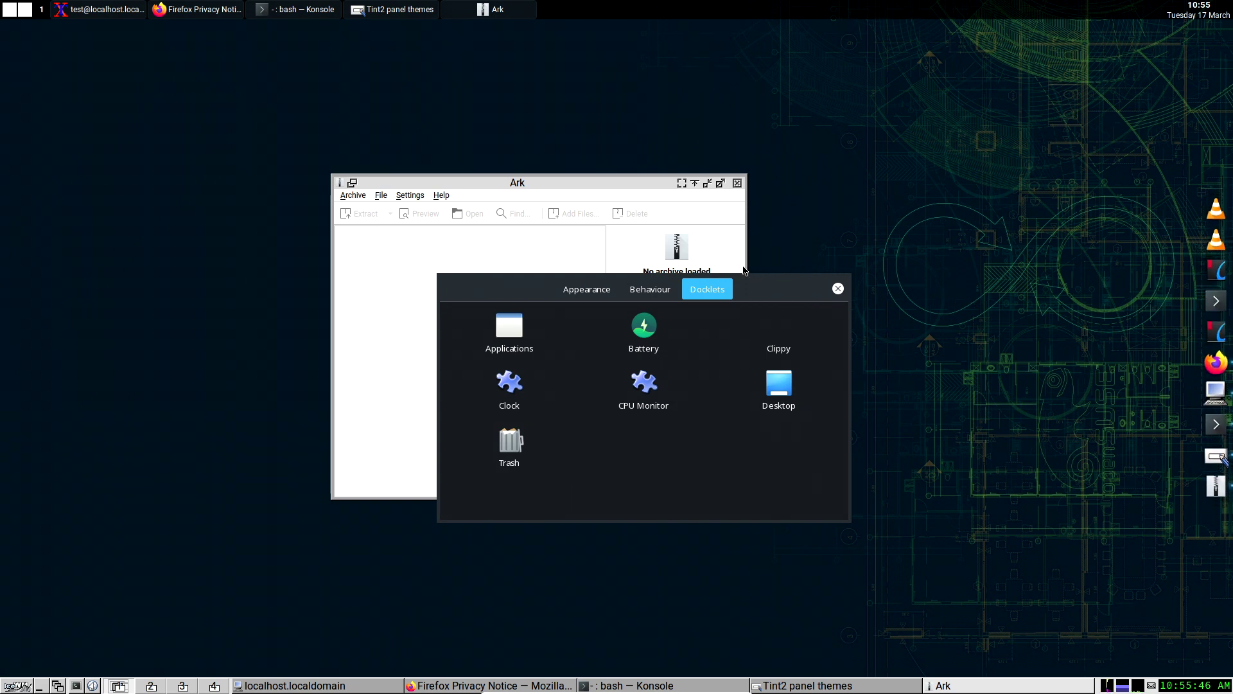
{"action": "right_click", "coordinate": [73, 169]}
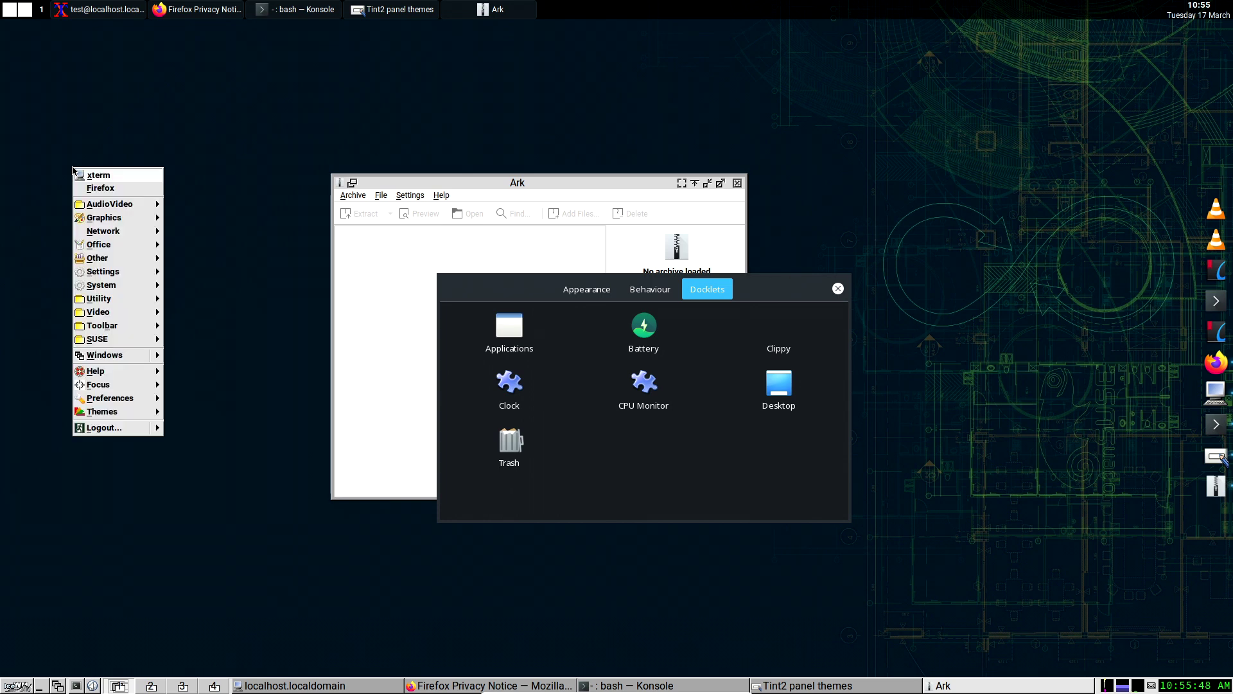
{"action": "left_click", "coordinate": [212, 218]}
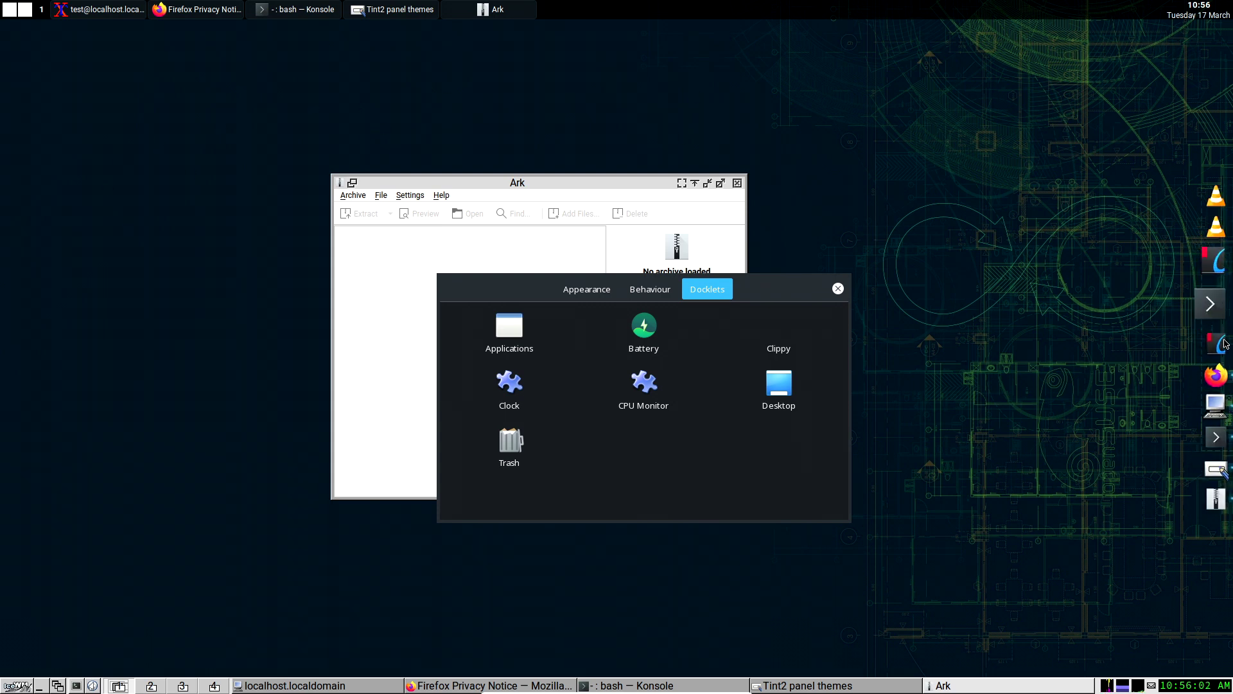
{"action": "left_click", "coordinate": [596, 297]}
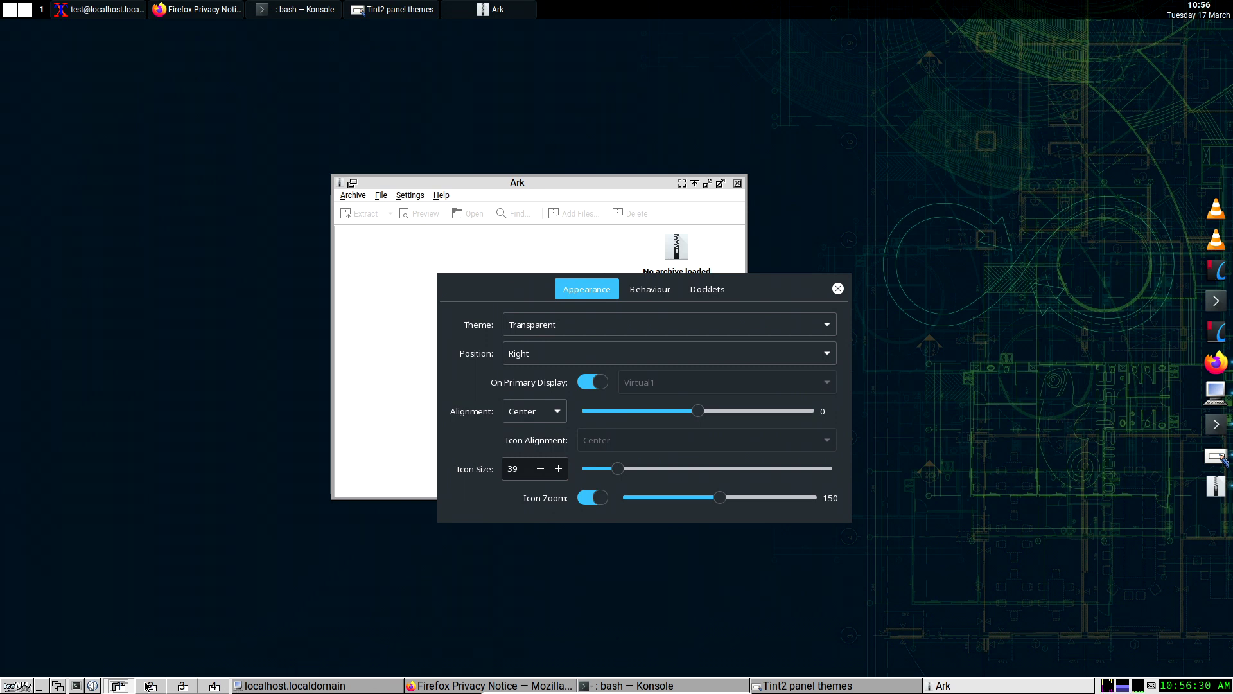
{"action": "mouse_move", "coordinate": [607, 691]}
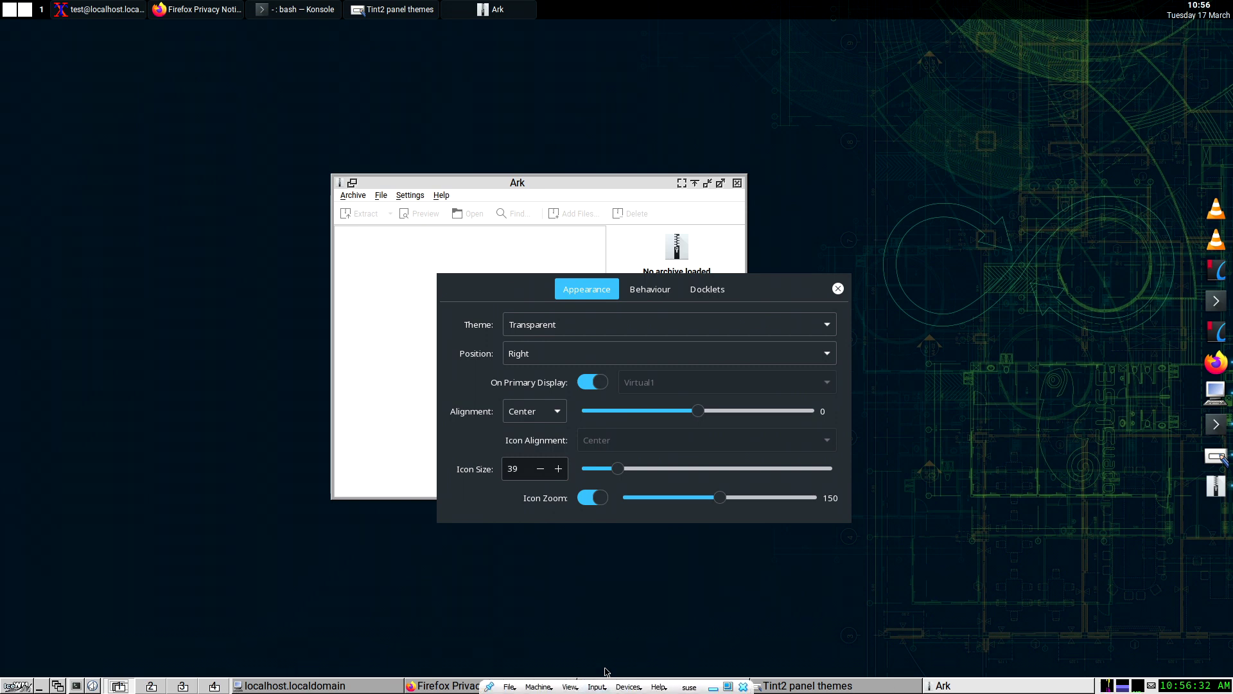
{"action": "left_click", "coordinate": [837, 288]}
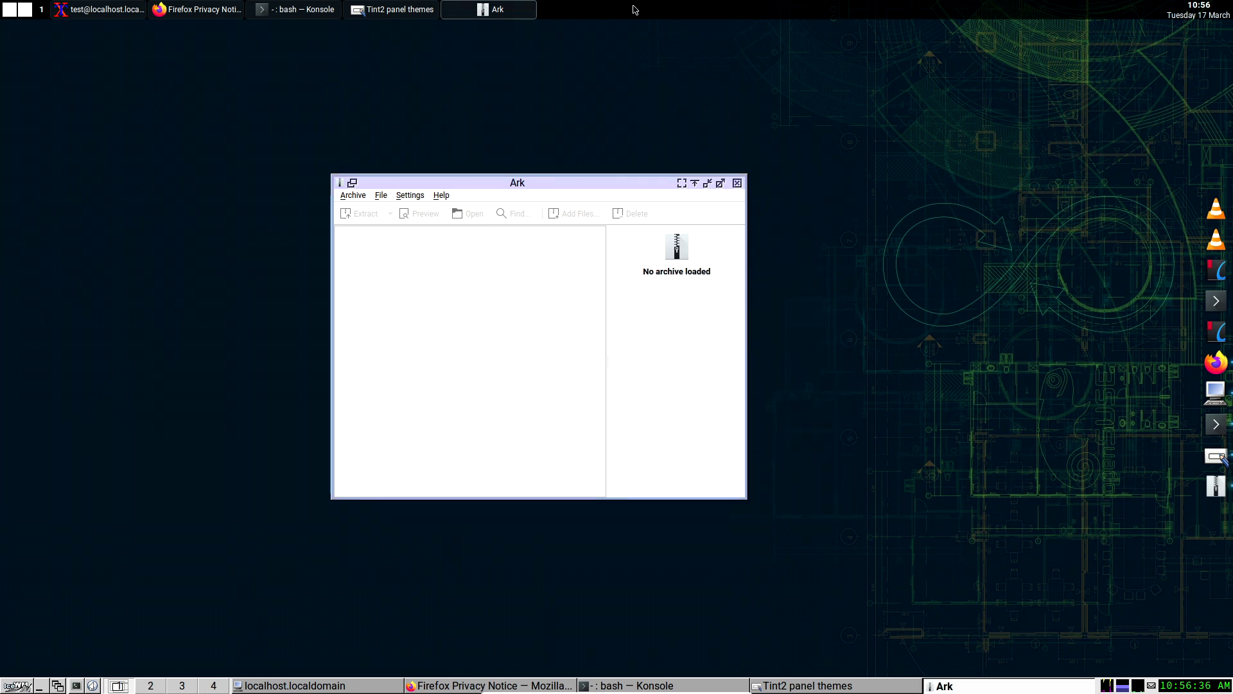
Step: Move the empty Ark window up and to the left on the desktop
{"action": "left_click_drag", "start_coordinate": [615, 183], "coordinate": [598, 158]}
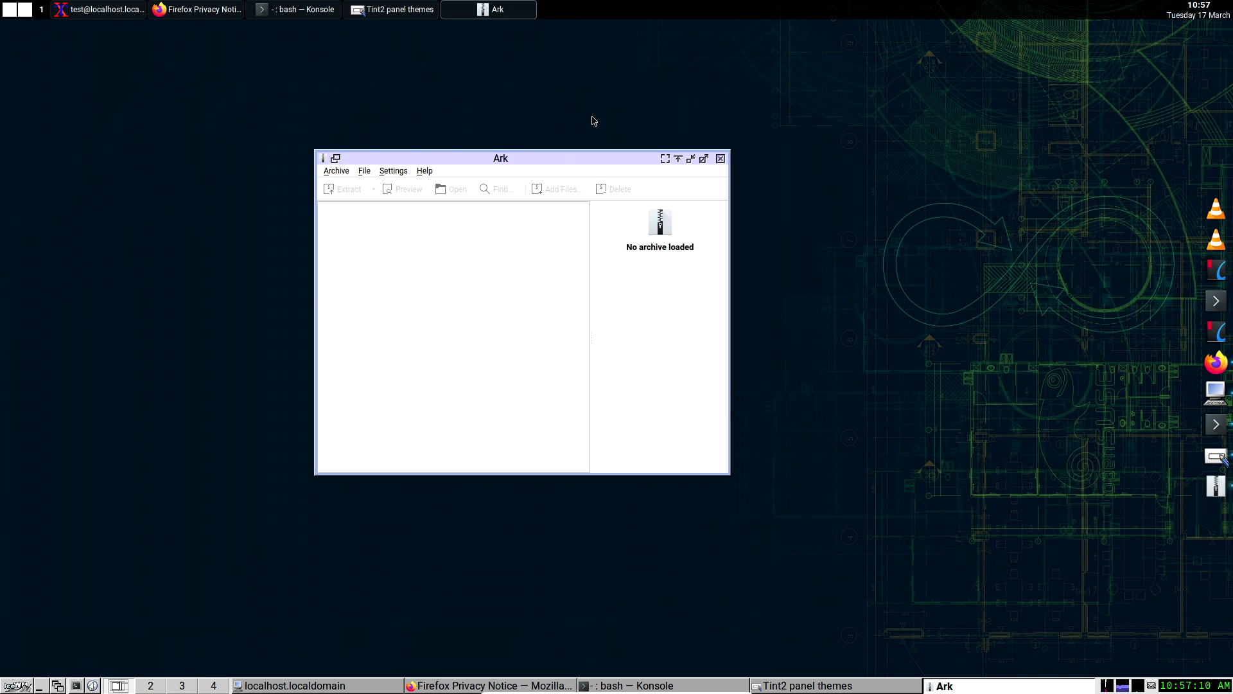
Step: Bring up the Tint2 panel themes window and open the tint2rc Properties dialog
{"action": "left_click", "coordinate": [384, 10]}
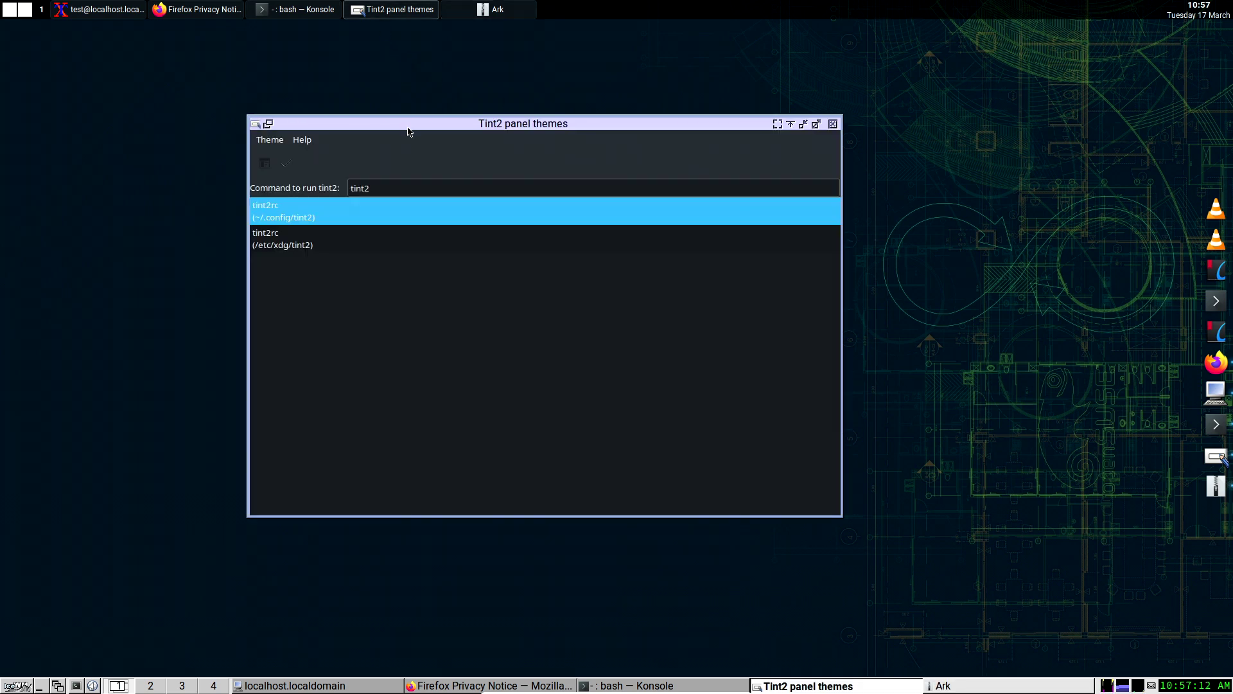
{"action": "left_click_drag", "start_coordinate": [409, 128], "coordinate": [449, 136]}
{"action": "left_click", "coordinate": [308, 182]}
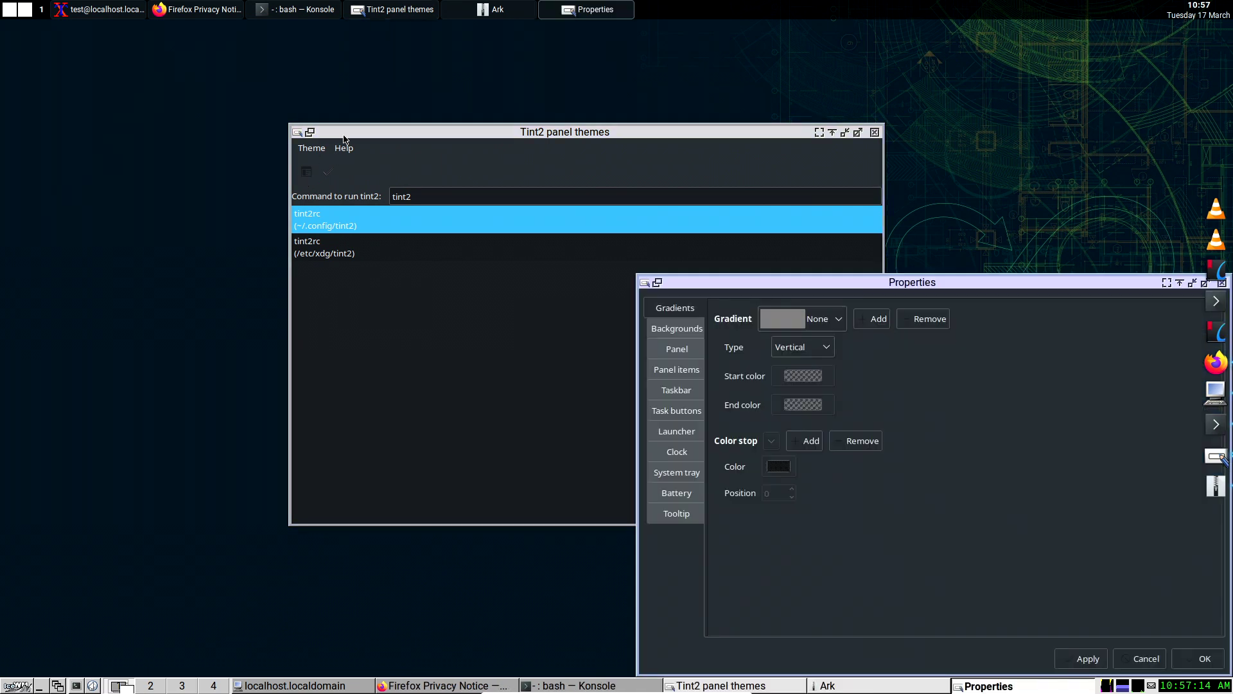
{"action": "left_click_drag", "start_coordinate": [837, 284], "coordinate": [691, 245]}
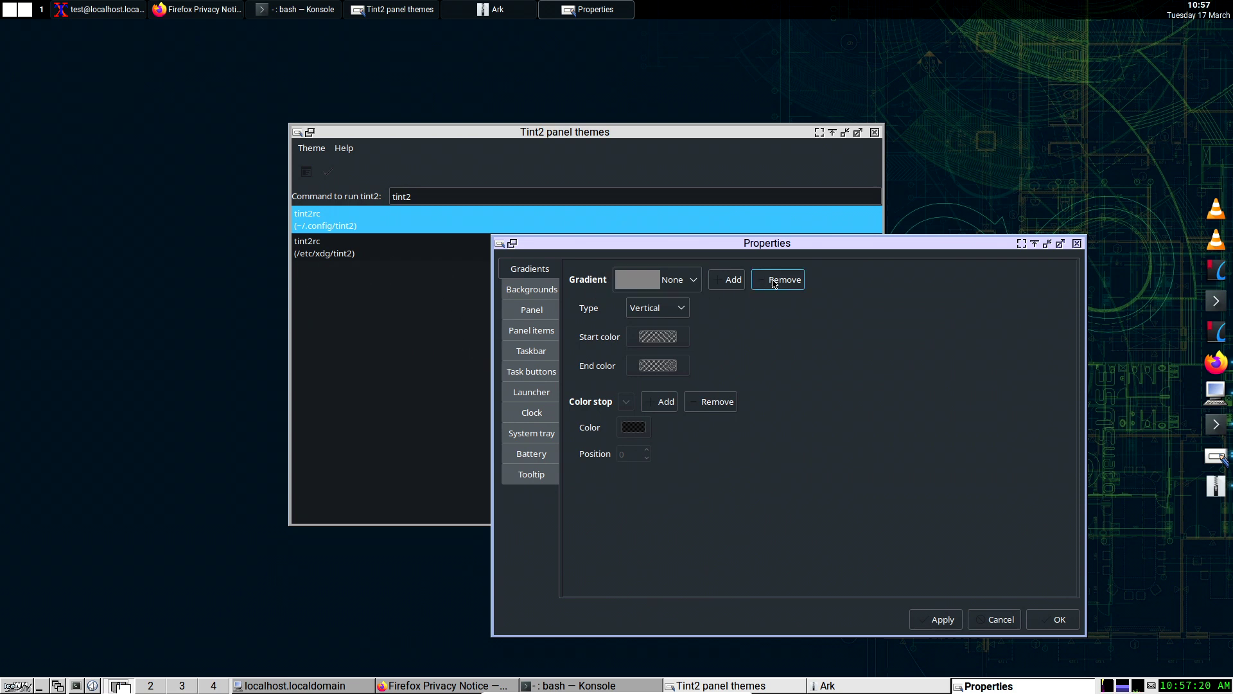
Step: Review each Properties page from Backgrounds through Tooltip
{"action": "left_click", "coordinate": [528, 293]}
{"action": "left_click", "coordinate": [531, 315]}
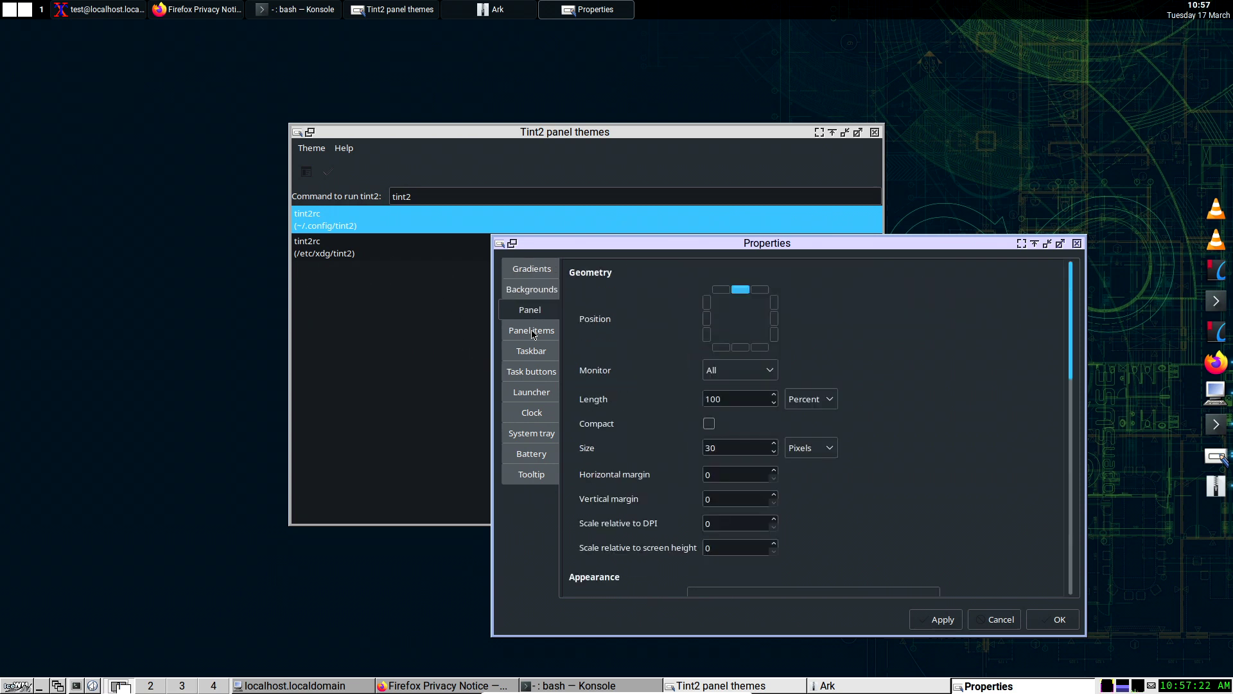
{"action": "left_click", "coordinate": [532, 333]}
{"action": "left_click", "coordinate": [535, 352]}
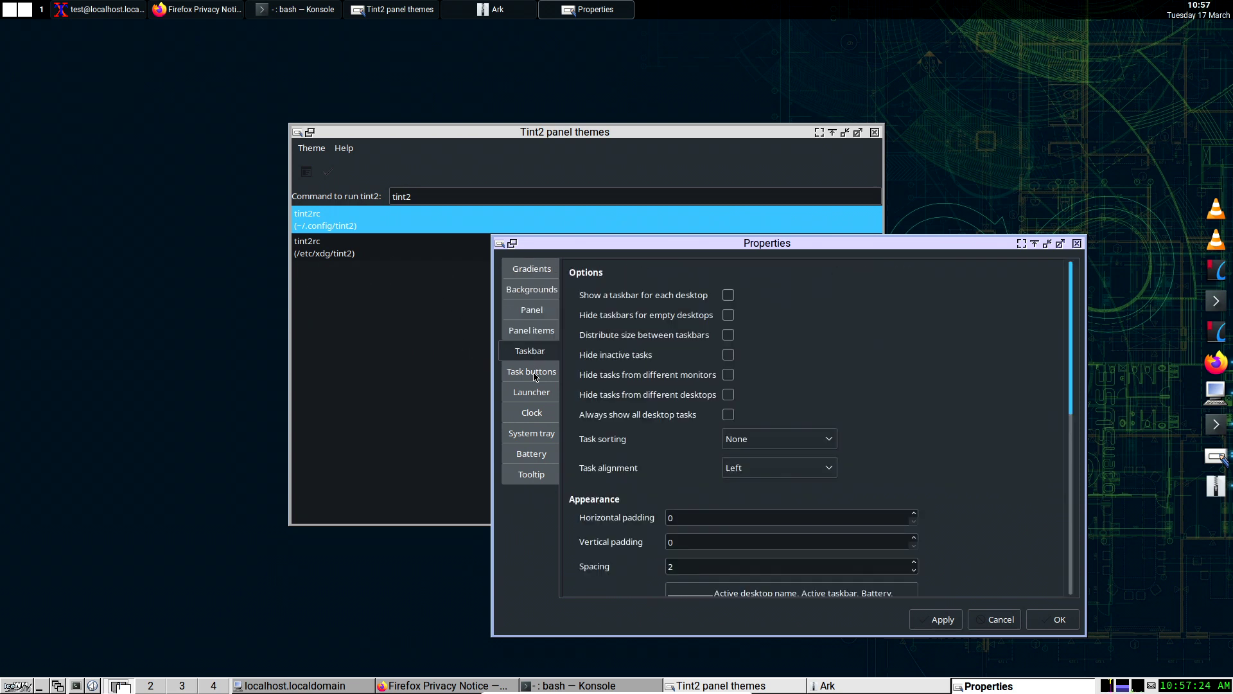
{"action": "left_click", "coordinate": [534, 377]}
{"action": "left_click", "coordinate": [535, 395]}
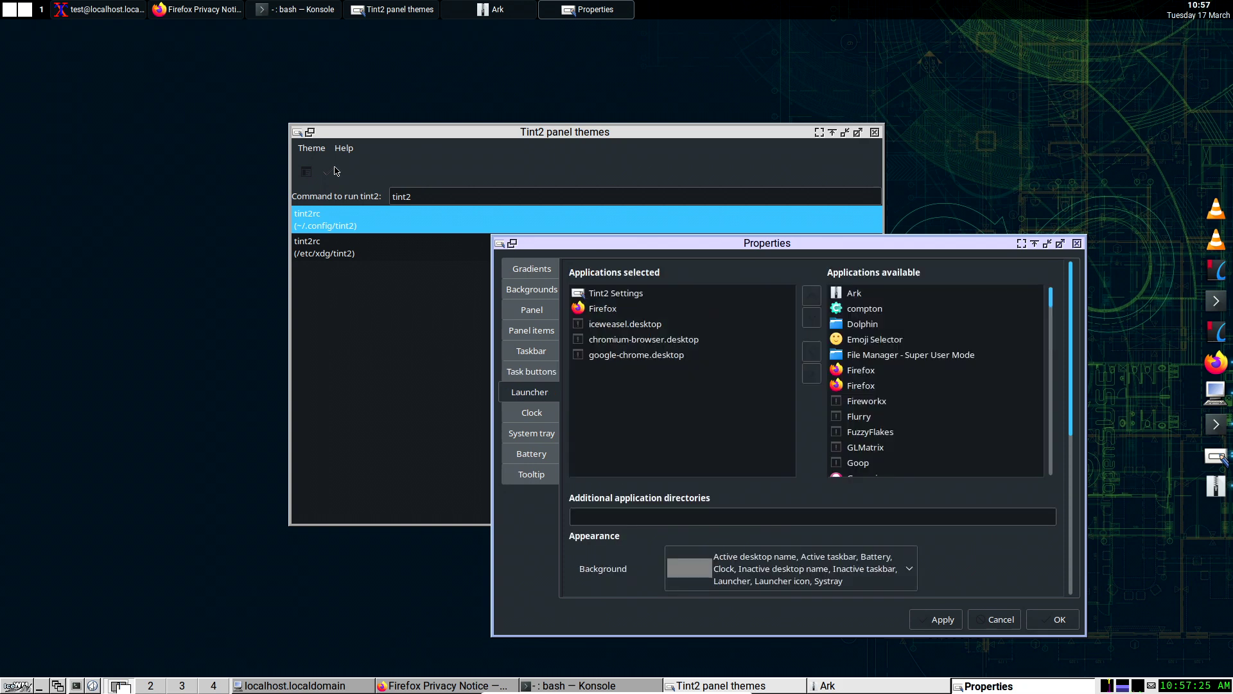
{"action": "left_click", "coordinate": [528, 413]}
{"action": "left_click", "coordinate": [529, 434]}
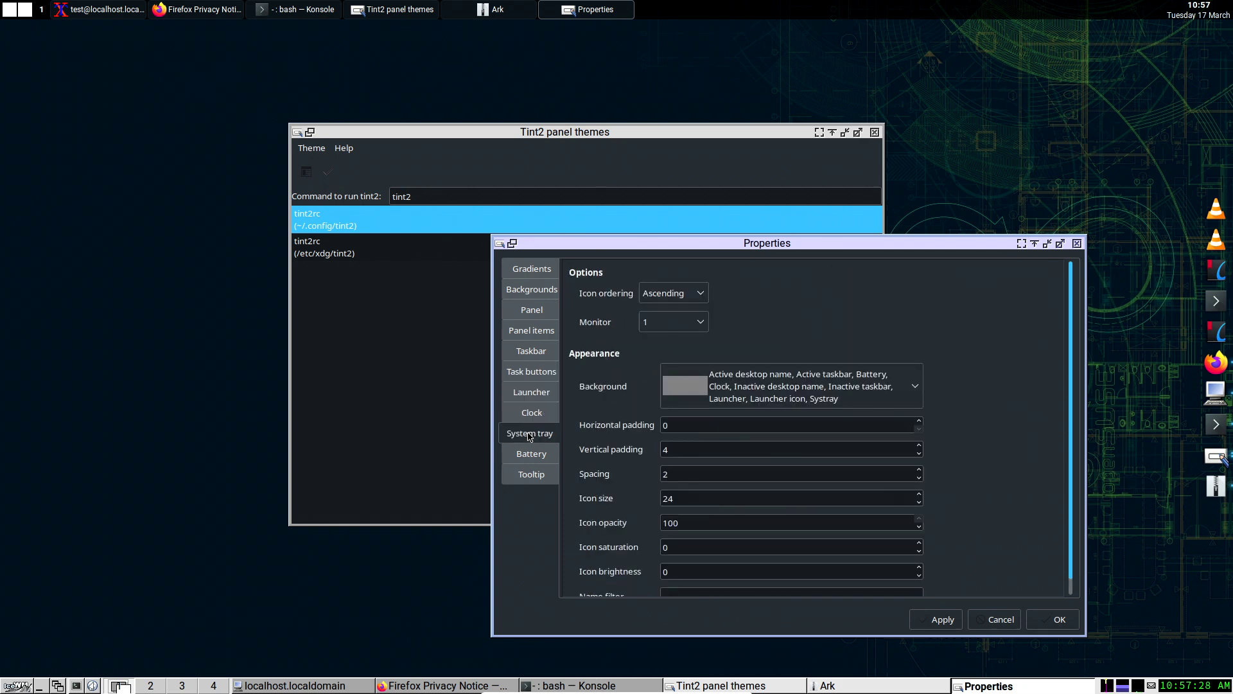
{"action": "left_click", "coordinate": [529, 453]}
{"action": "left_click", "coordinate": [531, 475]}
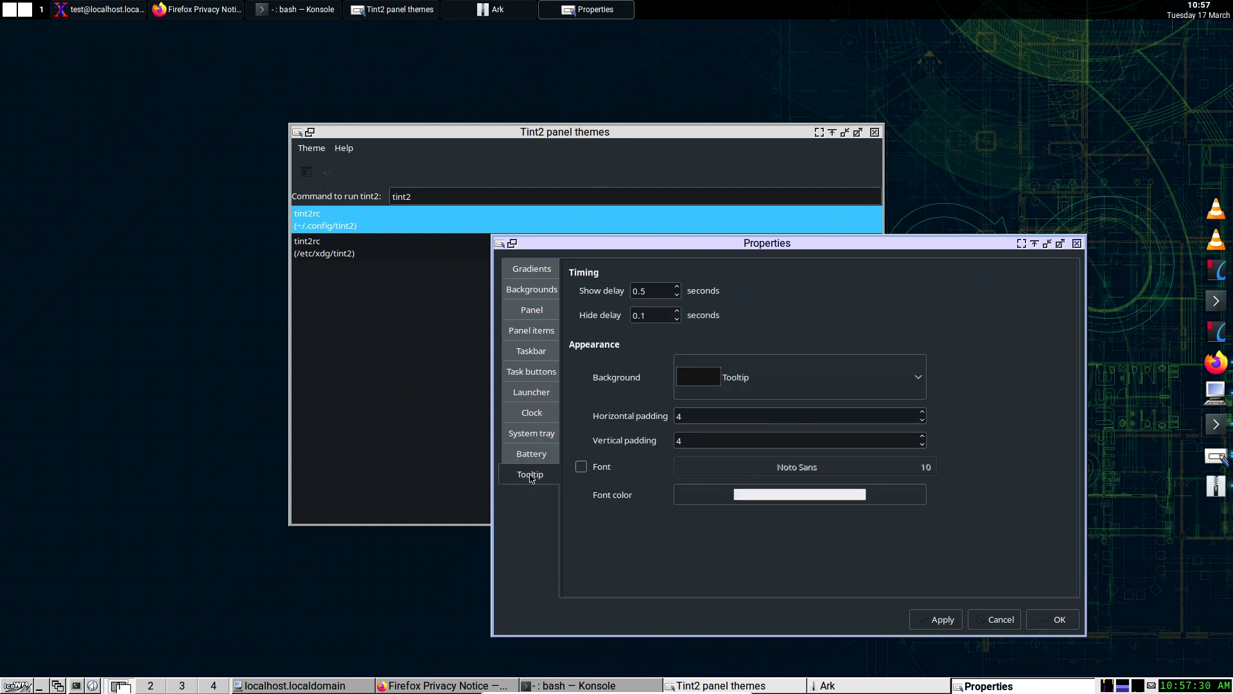
Step: Revisit the Gradients, Panel, Panel items, Task buttons, Launcher, Clock, System tray and Battery pages
{"action": "left_click", "coordinate": [522, 269]}
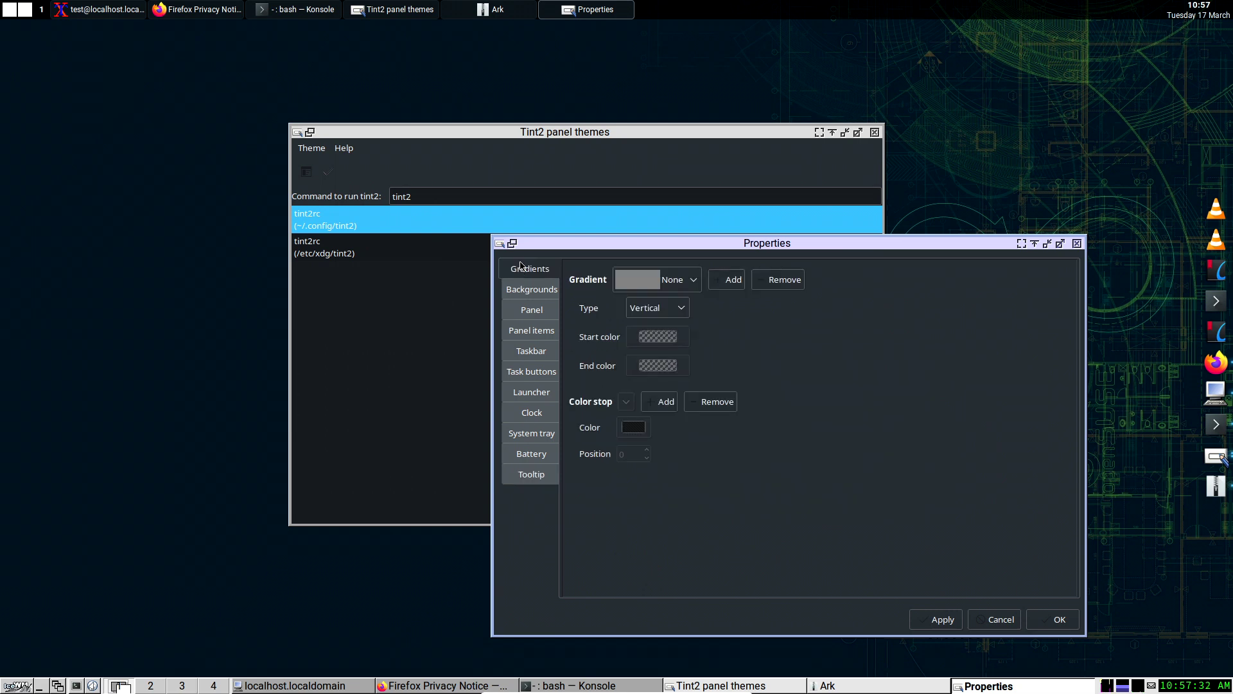
{"action": "left_click", "coordinate": [523, 316]}
{"action": "left_click", "coordinate": [528, 332]}
{"action": "left_click", "coordinate": [529, 371]}
{"action": "left_click", "coordinate": [529, 391]}
{"action": "left_click", "coordinate": [527, 414]}
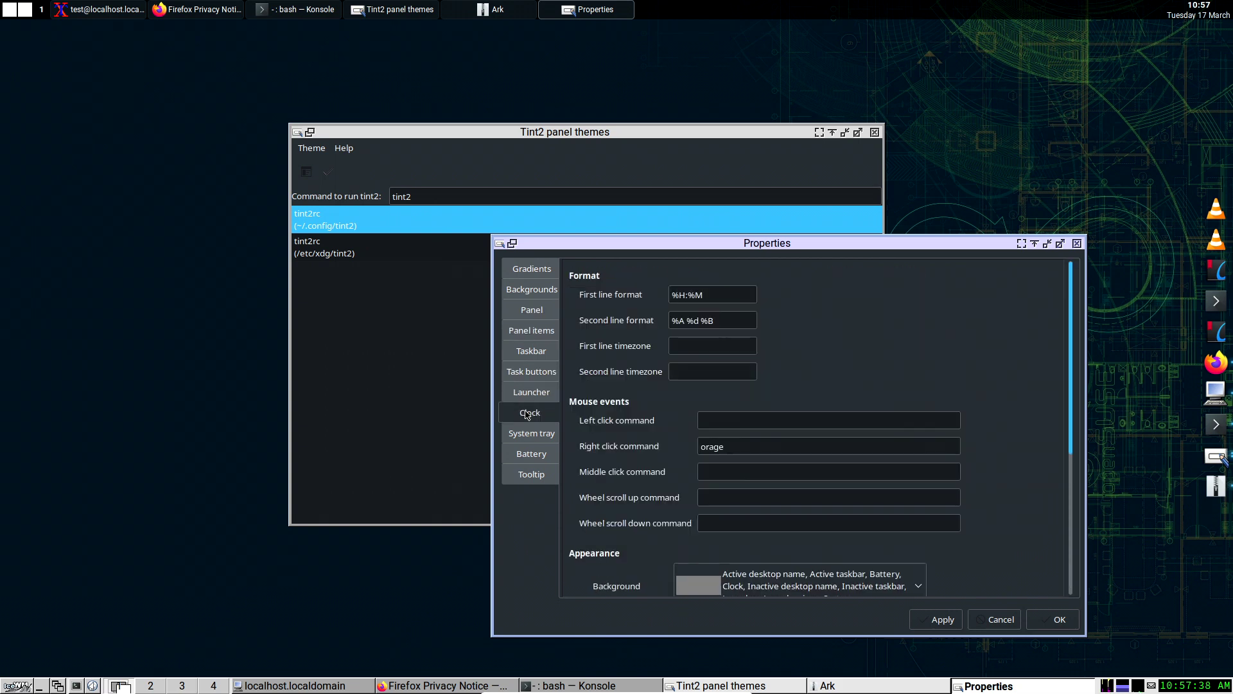
{"action": "left_click", "coordinate": [526, 434]}
{"action": "left_click", "coordinate": [528, 454]}
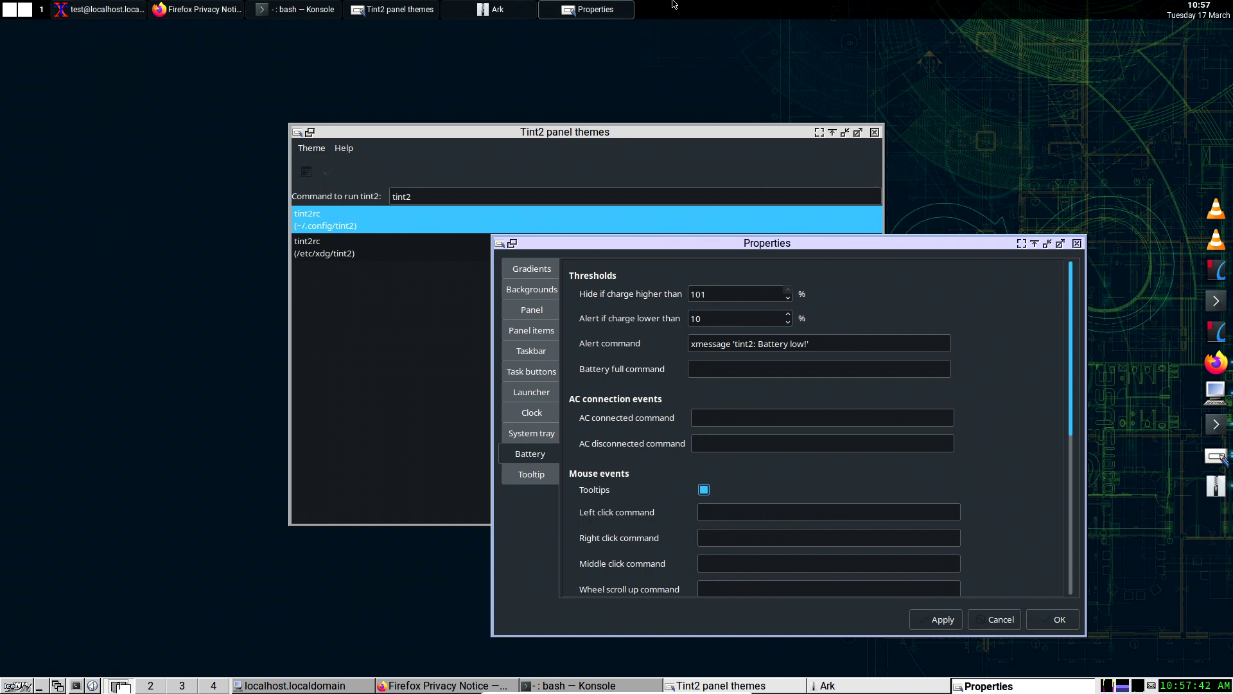
Step: Recheck Panel items, Panel, Backgrounds and Gradients, ending on System tray (icon size 24, opacity 100)
{"action": "left_click", "coordinate": [539, 330]}
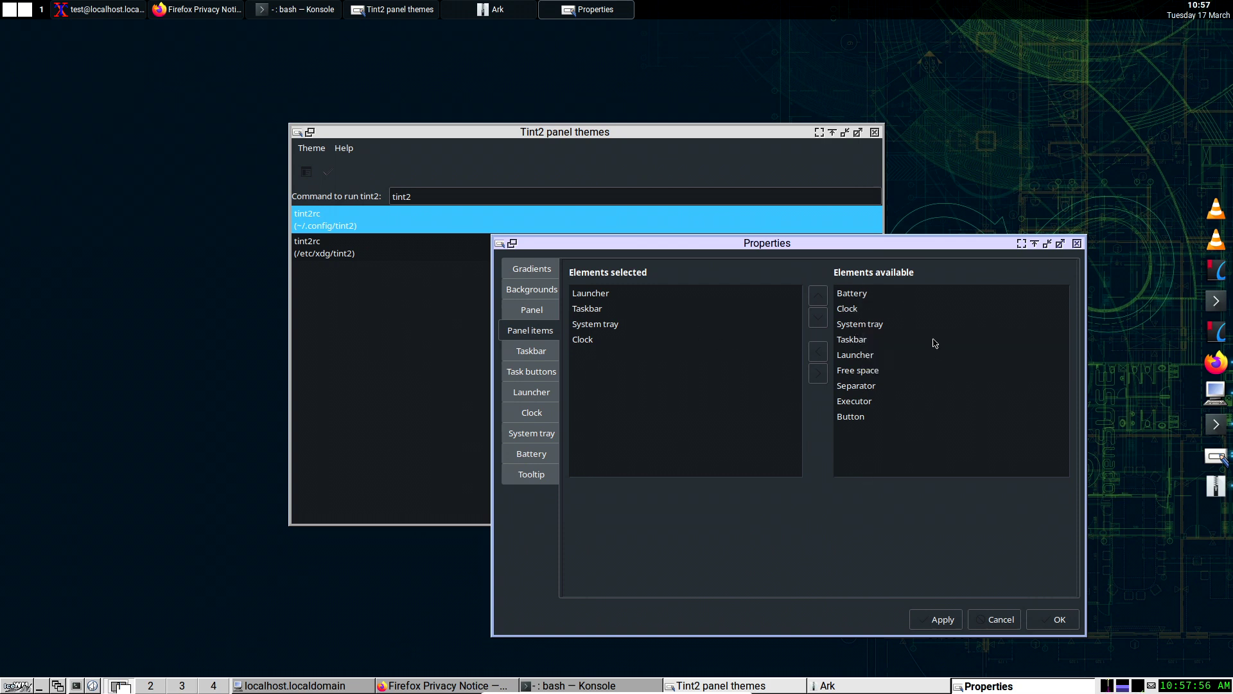
{"action": "left_click", "coordinate": [529, 314]}
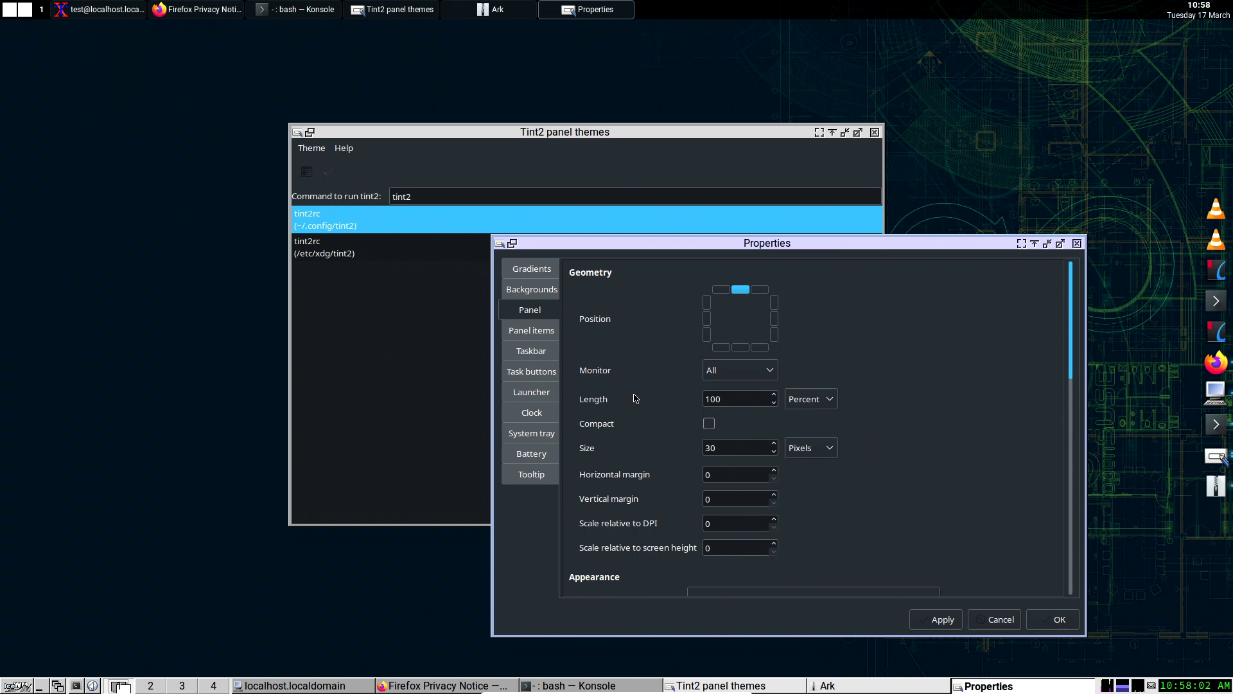
{"action": "left_click", "coordinate": [530, 292]}
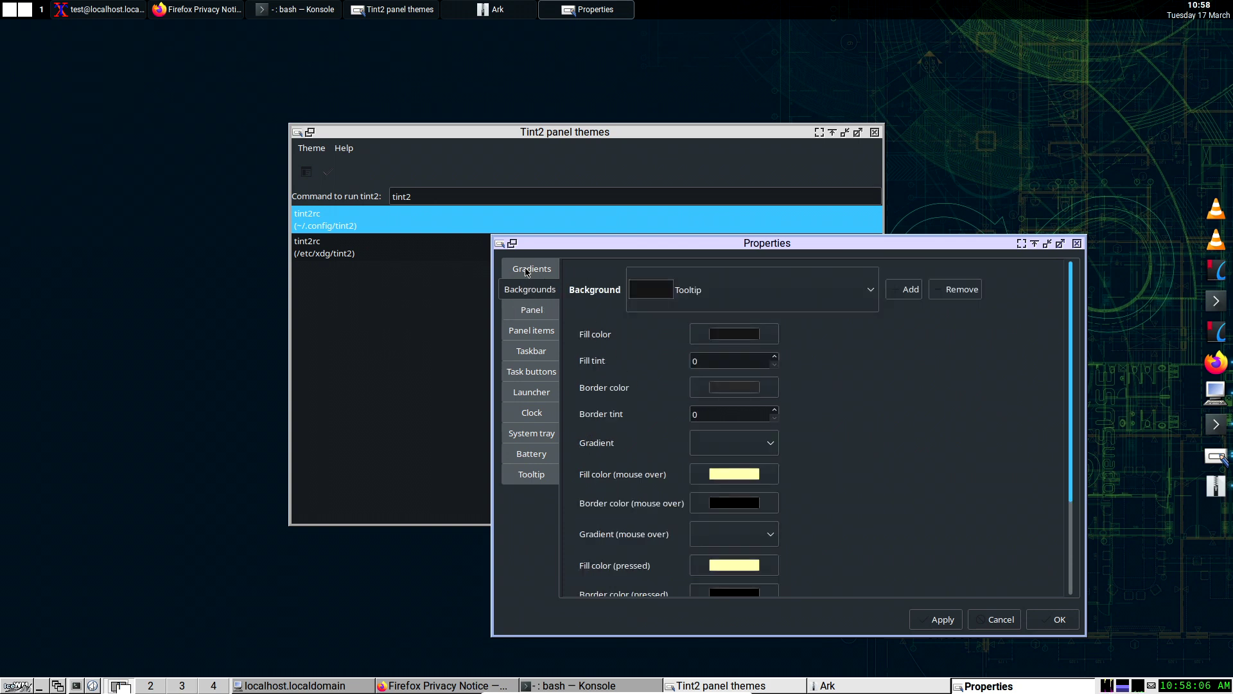
{"action": "left_click", "coordinate": [527, 272]}
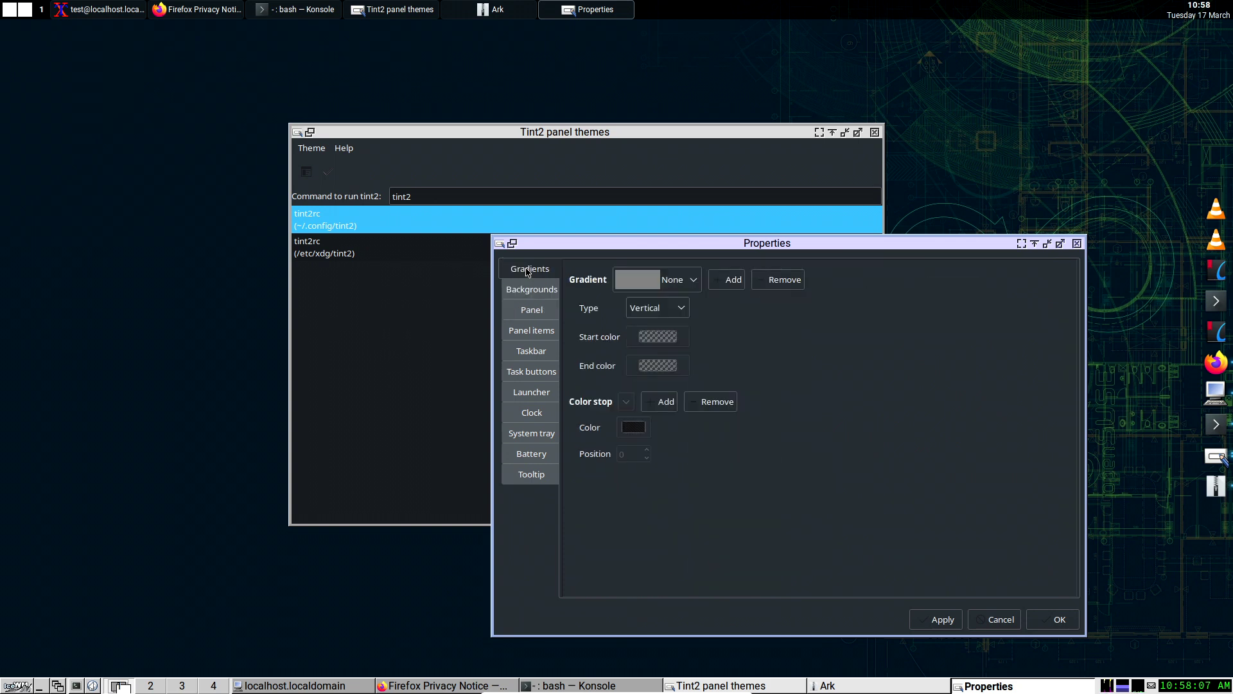
{"action": "left_click", "coordinate": [535, 433]}
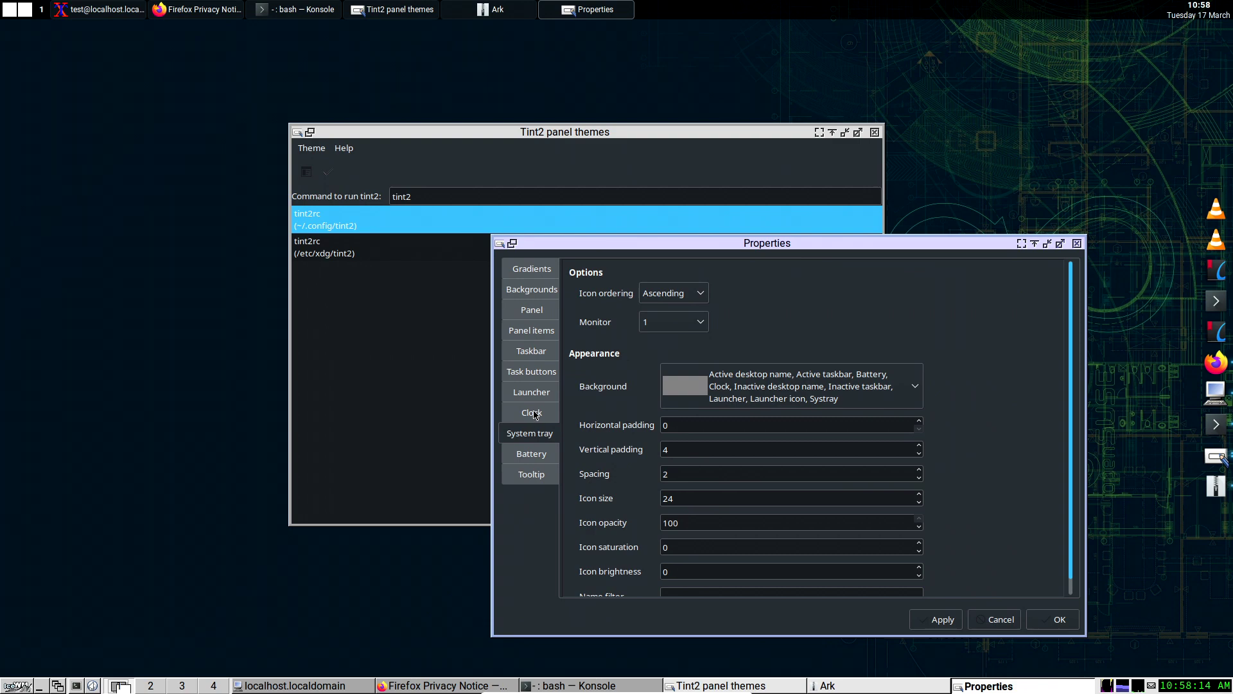
Step: In Firefox, enter 'miyo' in the address bar to open the Miyo Linux YouTube channel
{"action": "left_click", "coordinate": [212, 10]}
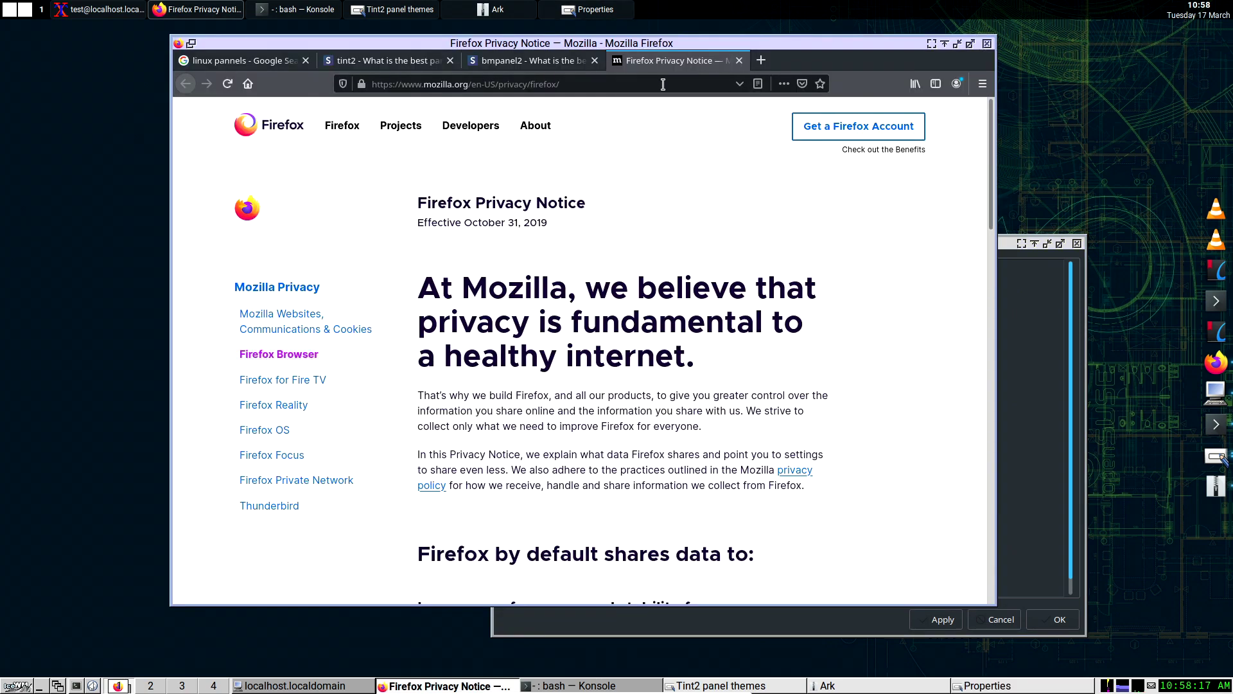
{"action": "left_click", "coordinate": [662, 85]}
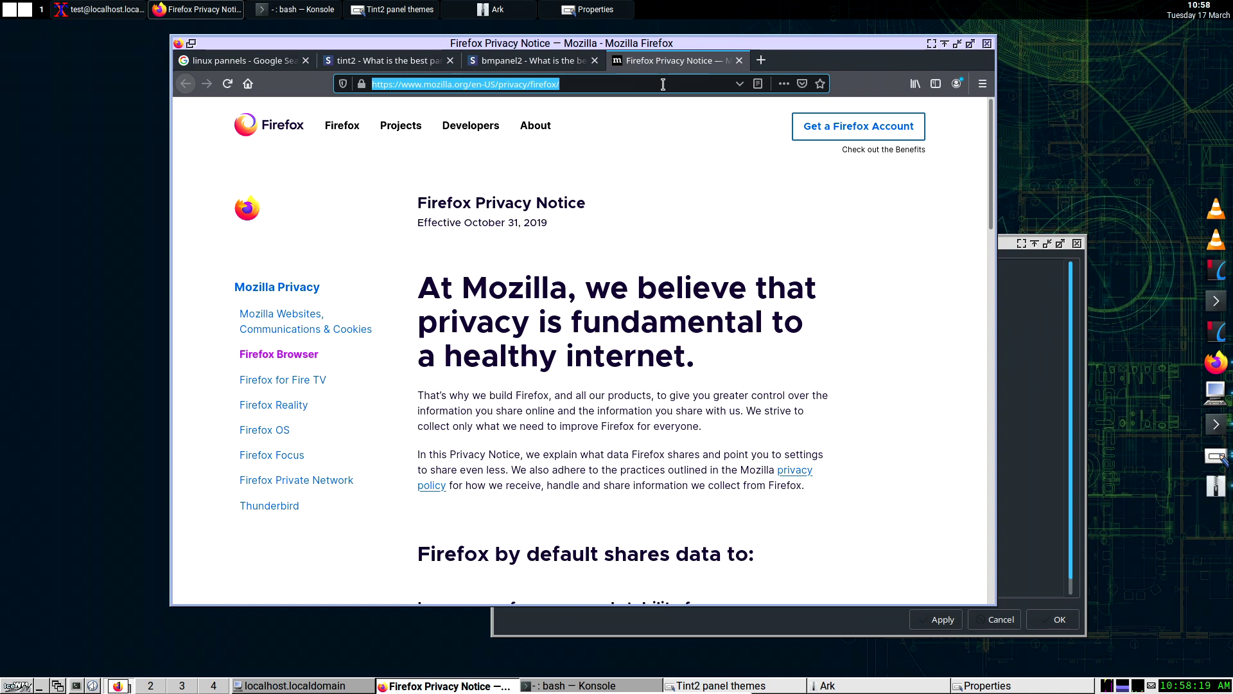
{"action": "type", "text": "miyo"}
{"action": "key", "text": "Return"}
{"action": "scroll", "coordinate": [576, 388], "scroll_direction": "down", "scroll_amount": 3}
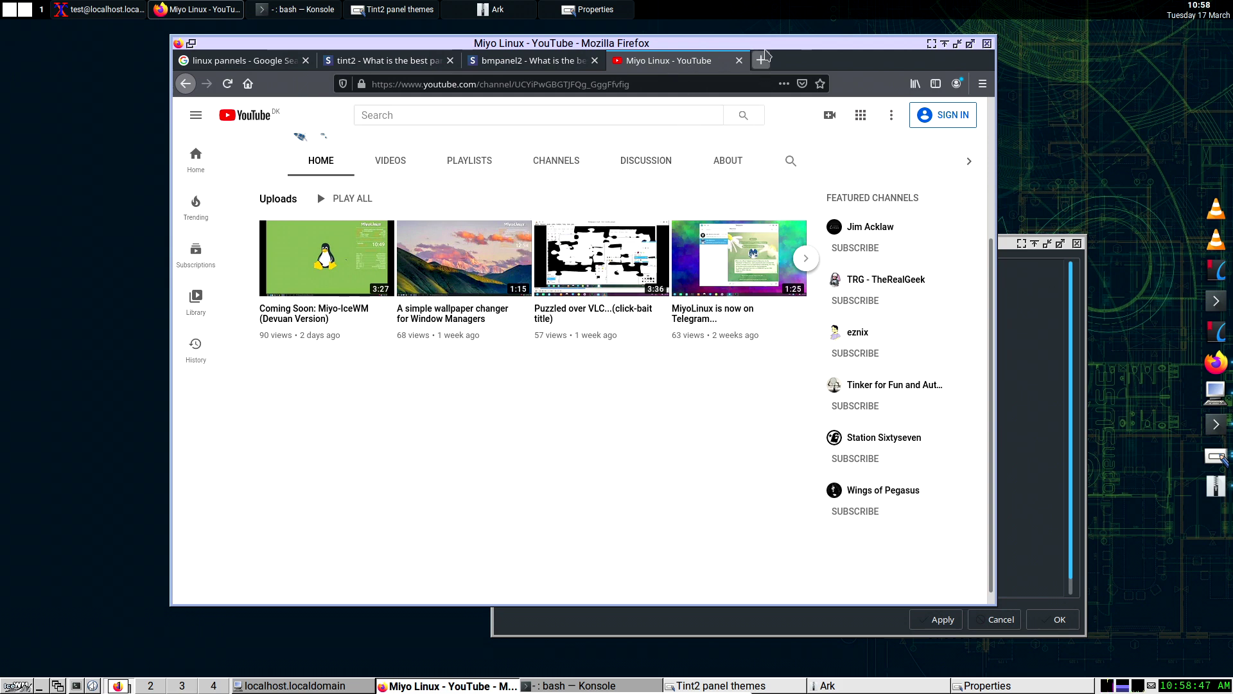
Step: Browse the channel's Videos page, then minimise Firefox and nudge the Properties dialog up
{"action": "left_click_drag", "start_coordinate": [772, 48], "coordinate": [731, 61]}
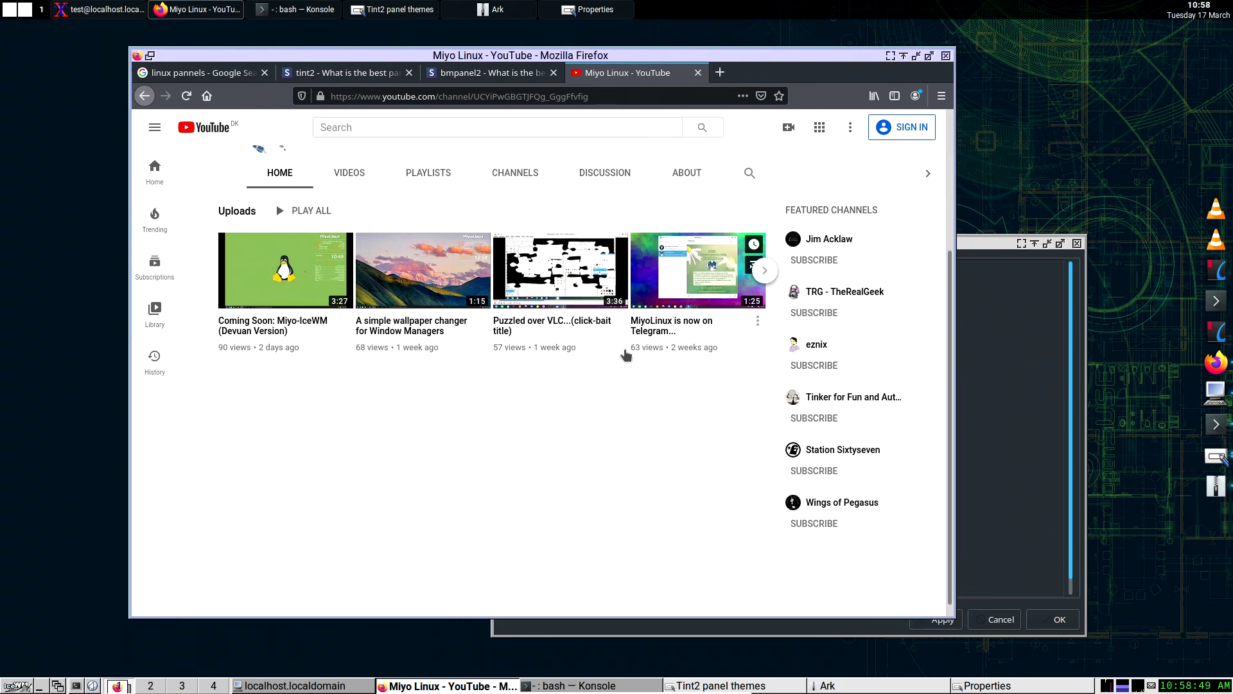
{"action": "left_click", "coordinate": [347, 182]}
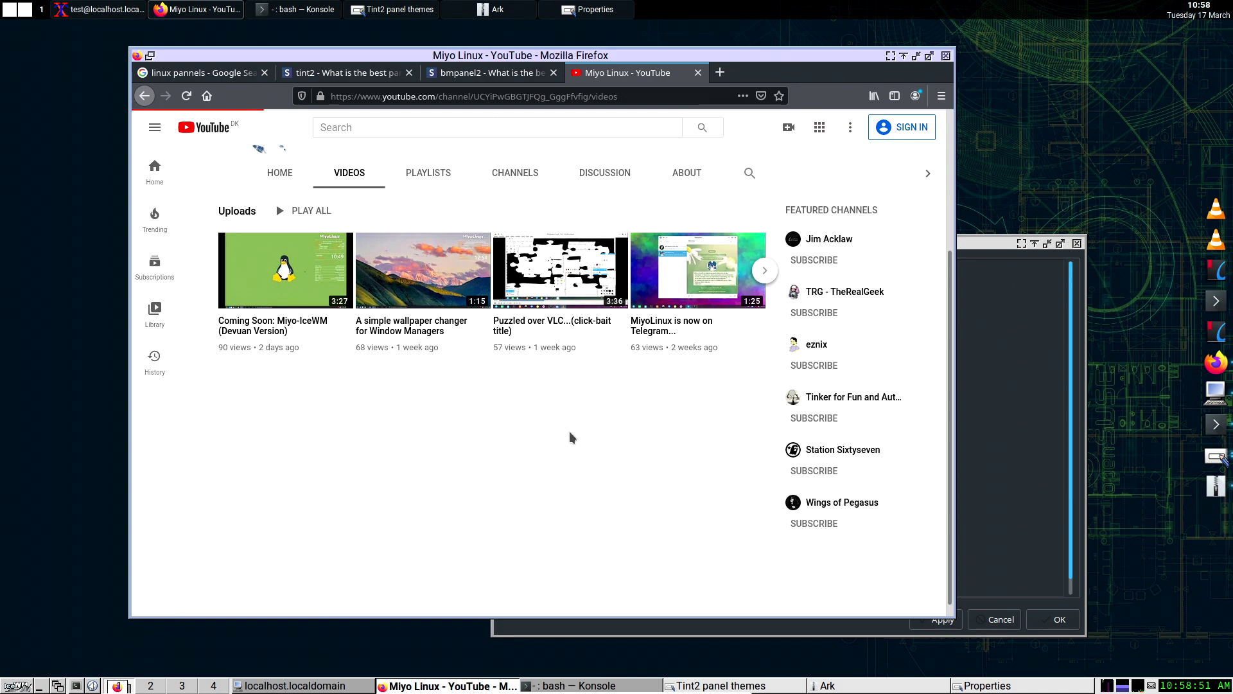
{"action": "scroll", "coordinate": [580, 445], "scroll_direction": "down", "scroll_amount": 8}
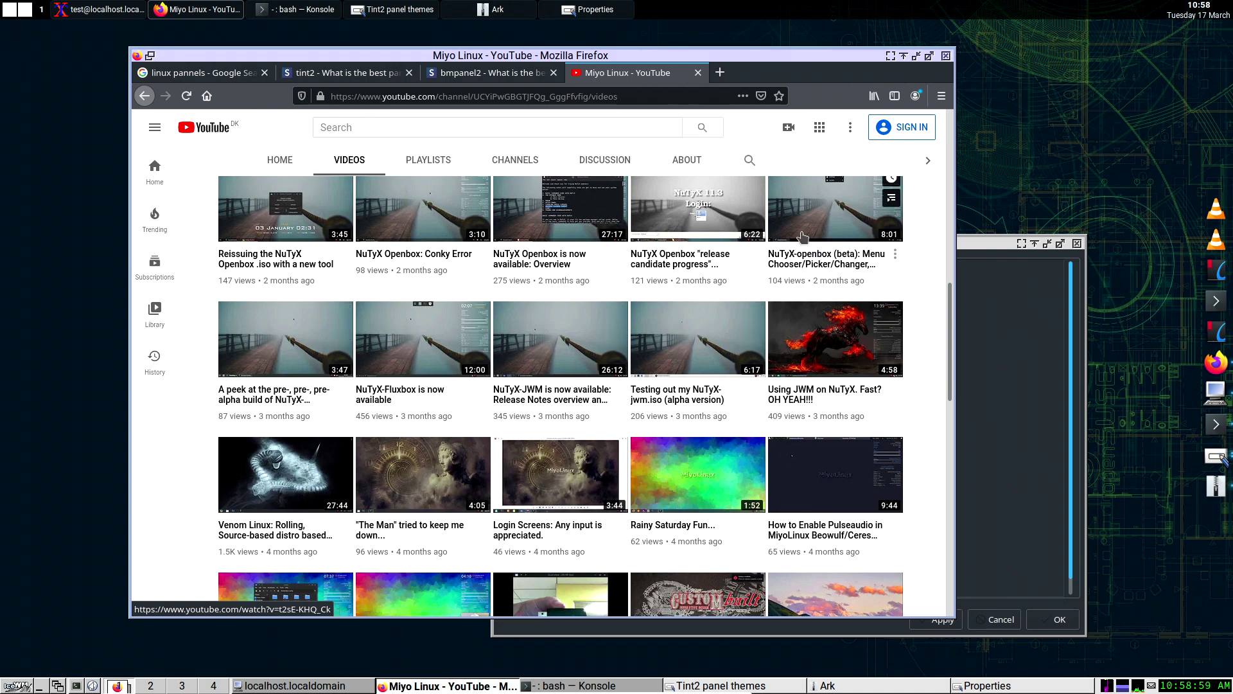
{"action": "left_click", "coordinate": [915, 59]}
{"action": "left_click_drag", "start_coordinate": [869, 246], "coordinate": [861, 215]}
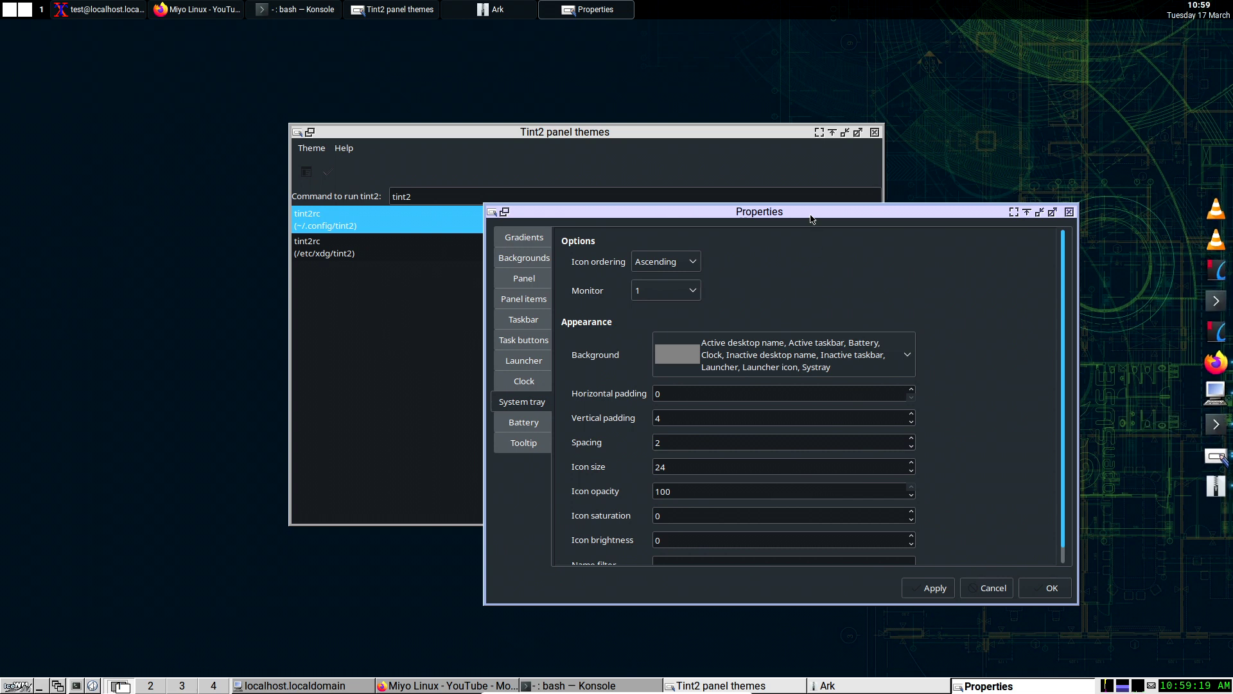
Step: Rearrange the Tint2 themes and Properties windows, leaving Properties on top showing System tray options
{"action": "left_click_drag", "start_coordinate": [811, 219], "coordinate": [766, 219]}
{"action": "left_click_drag", "start_coordinate": [710, 148], "coordinate": [685, 137]}
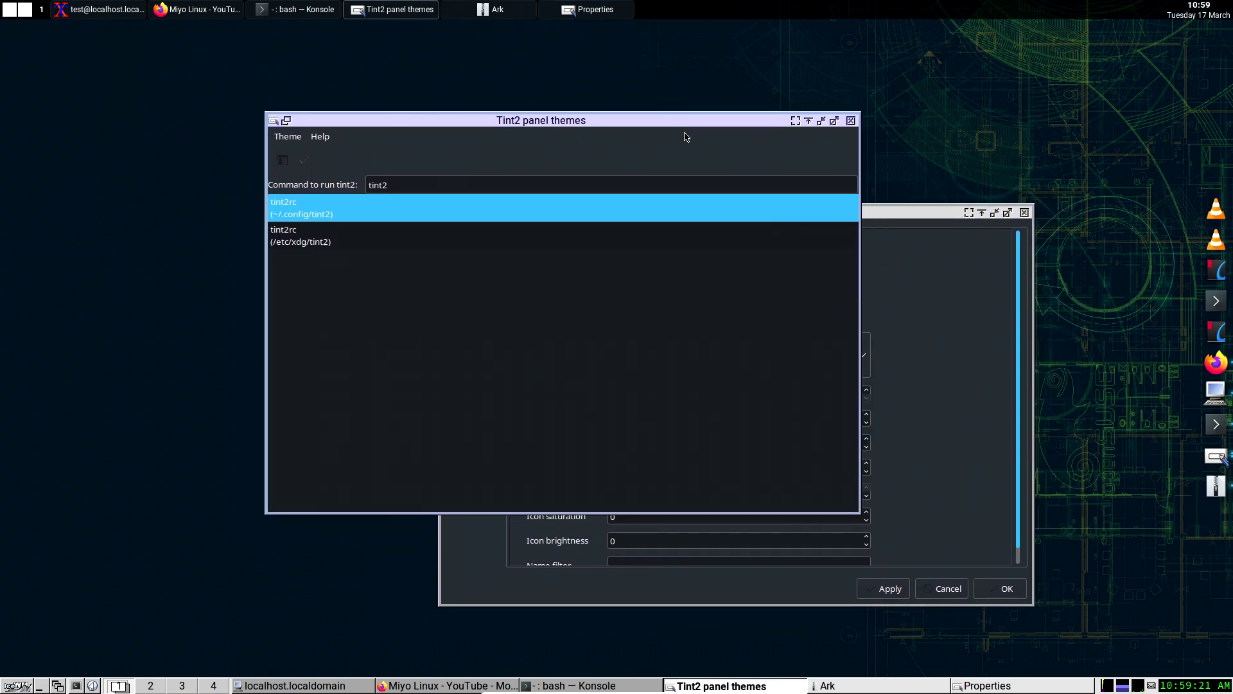
{"action": "left_click_drag", "start_coordinate": [924, 218], "coordinate": [917, 229]}
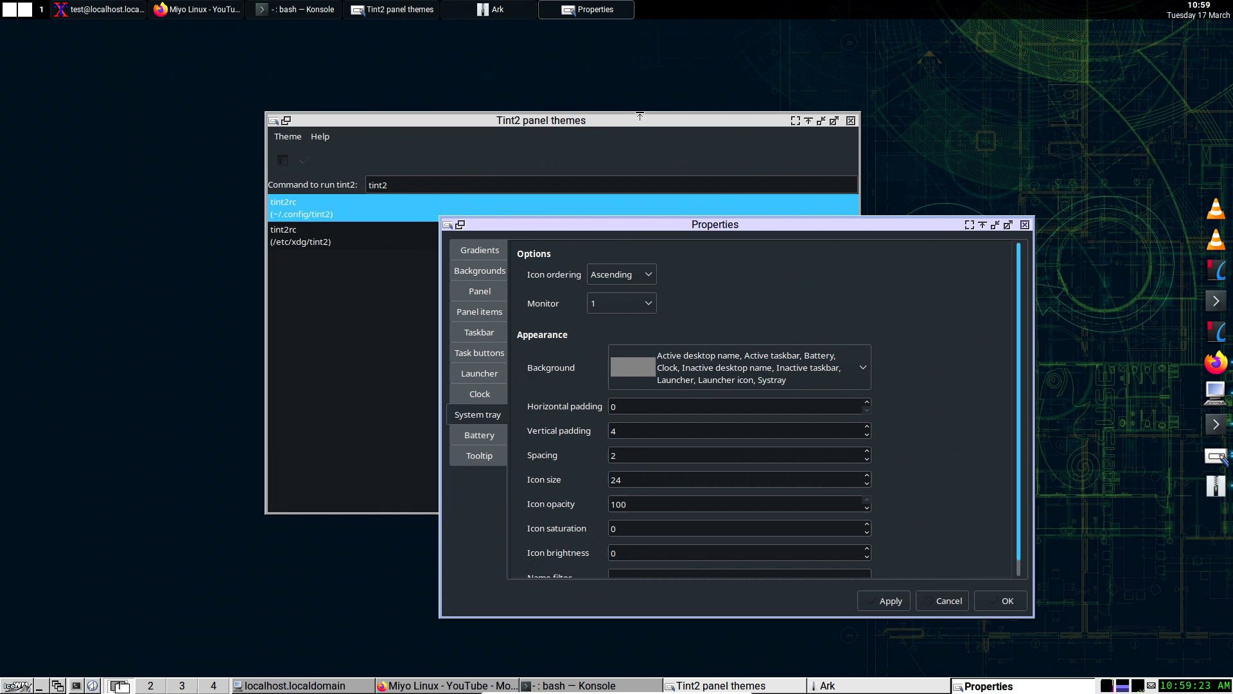
{"action": "left_click_drag", "start_coordinate": [642, 119], "coordinate": [643, 99]}
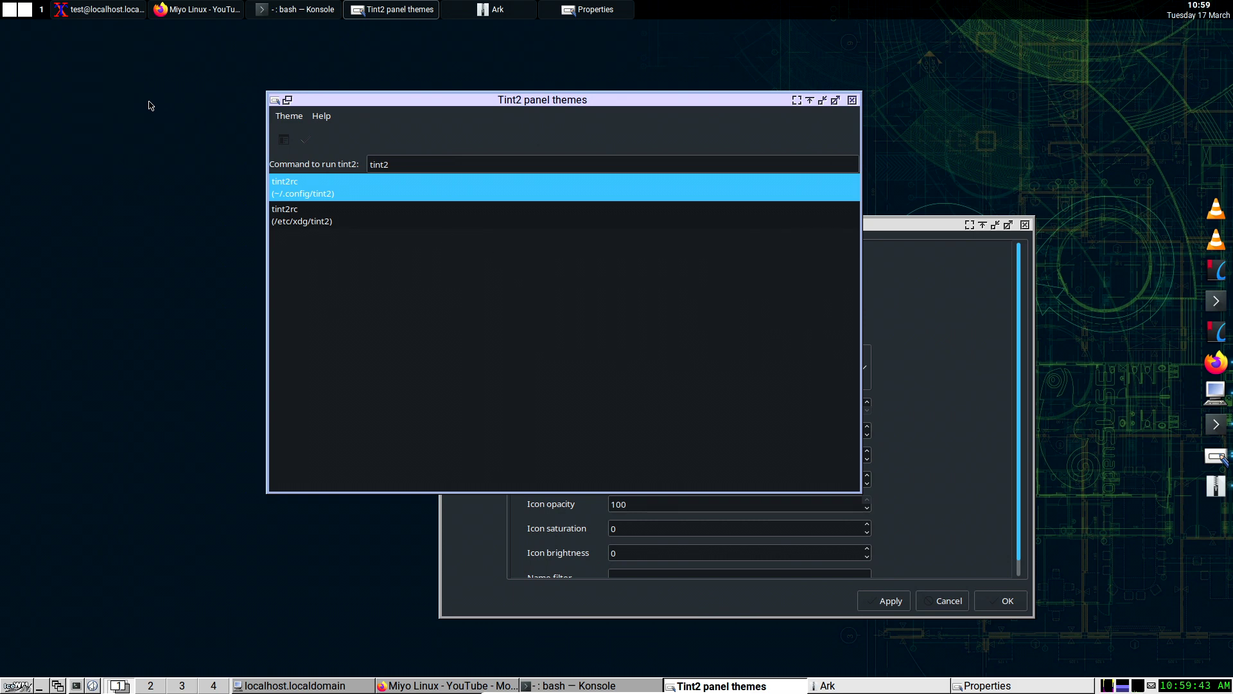
{"action": "left_click_drag", "start_coordinate": [482, 104], "coordinate": [431, 104]}
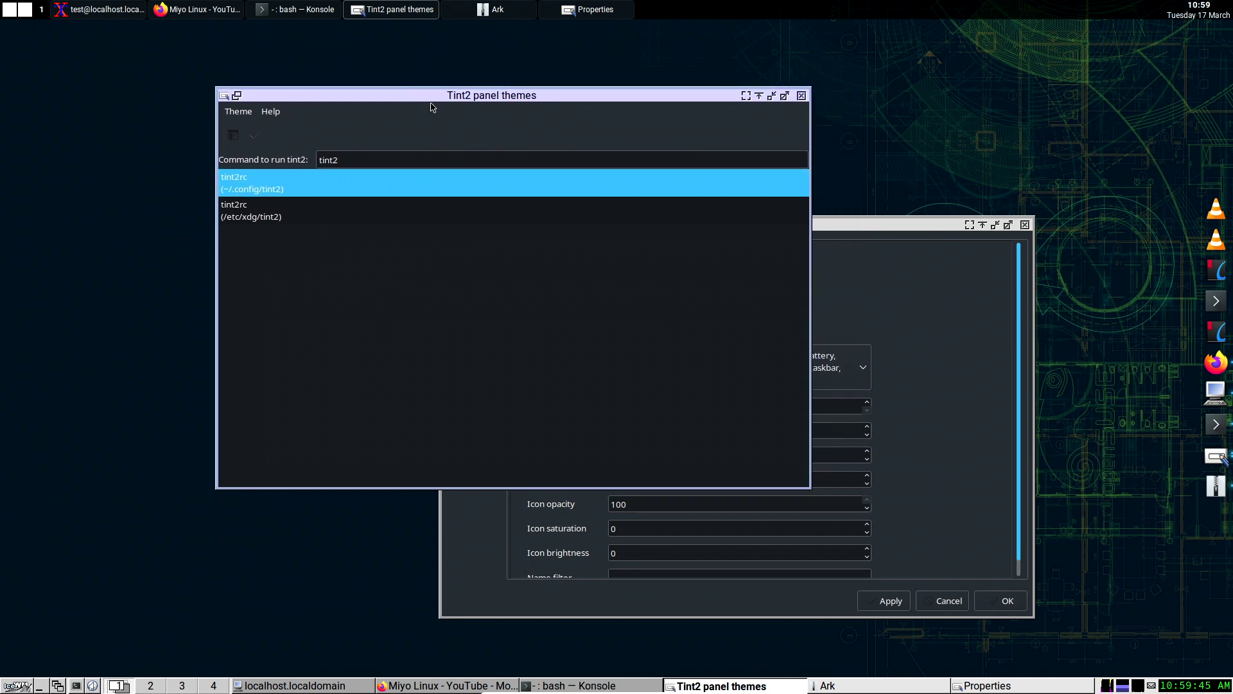
{"action": "left_click_drag", "start_coordinate": [852, 222], "coordinate": [810, 199]}
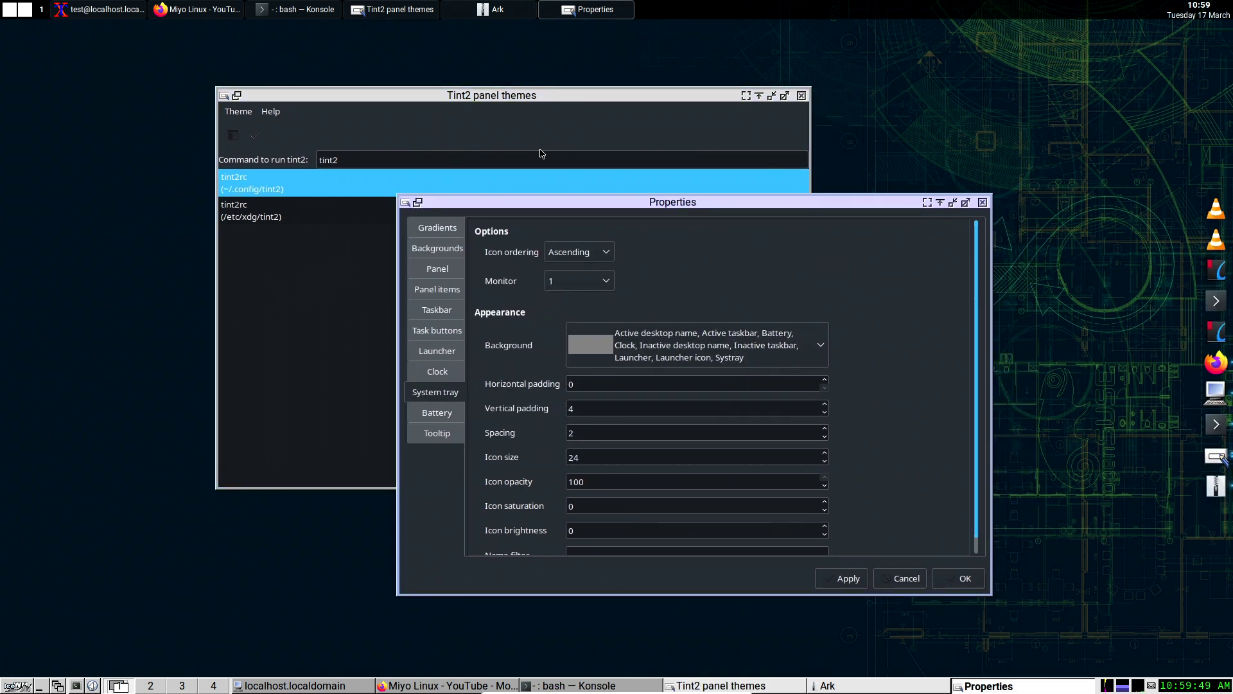
{"action": "left_click", "coordinate": [295, 9]}
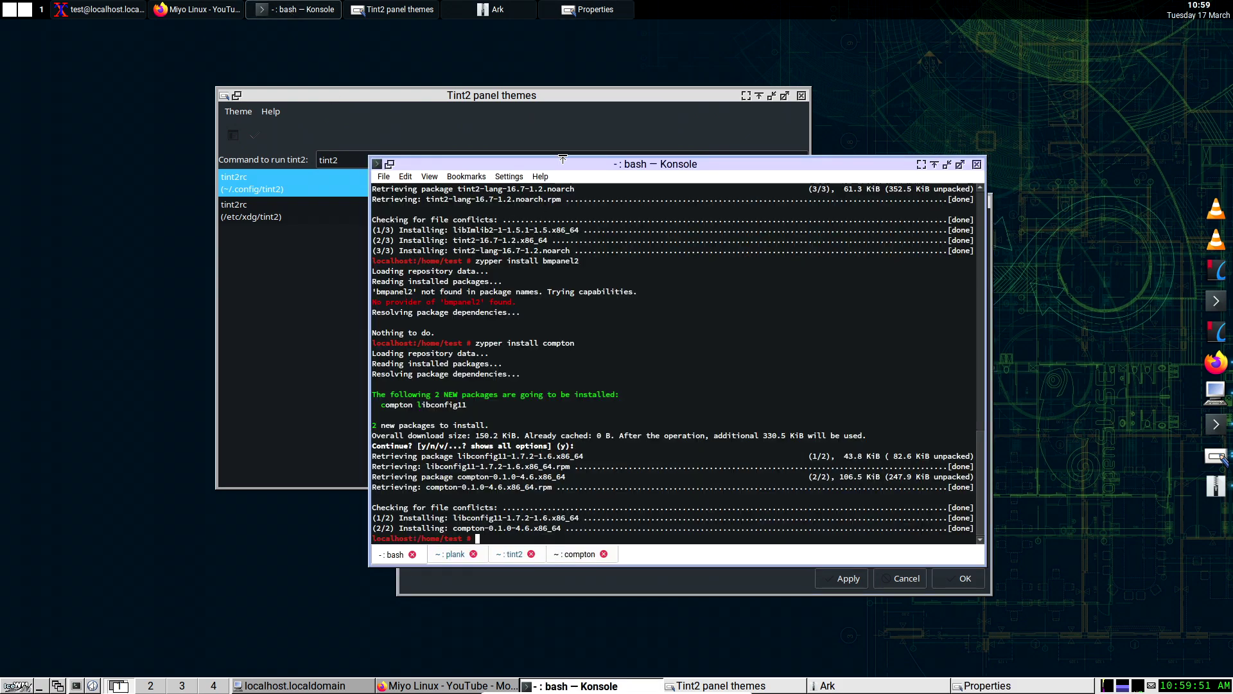
Step: In Konsole, review the plank and tint2 session outputs, ending on the compton session
{"action": "left_click_drag", "start_coordinate": [564, 161], "coordinate": [576, 145]}
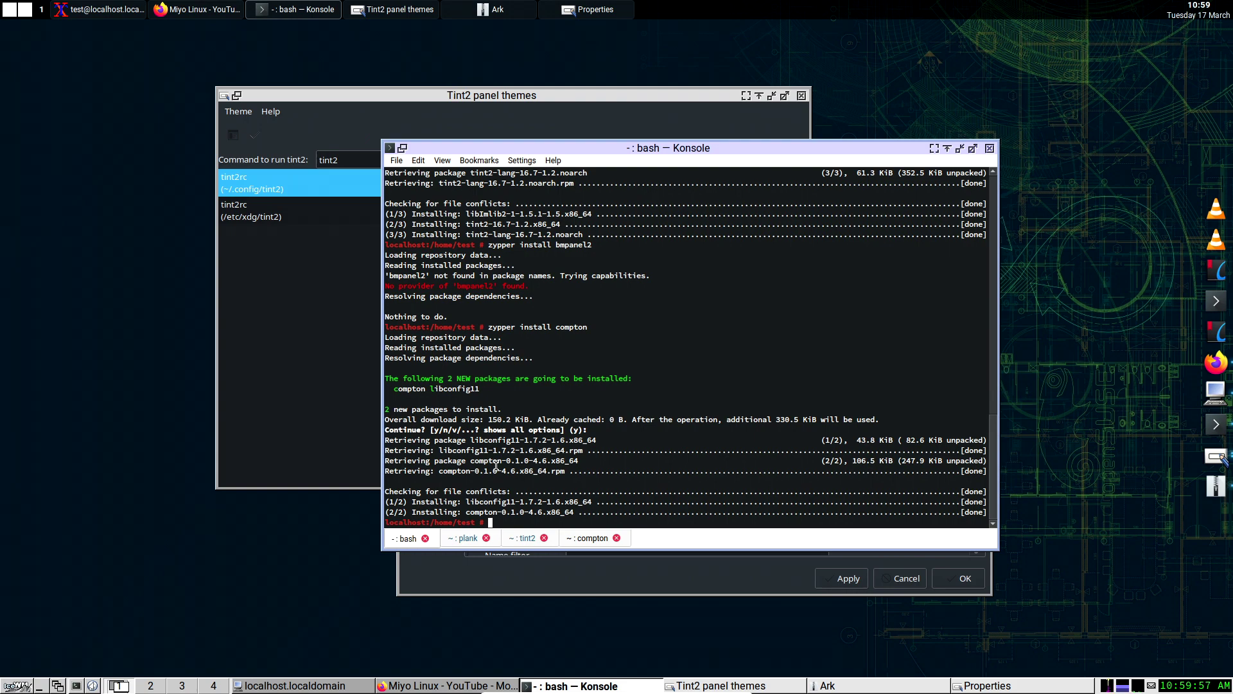
{"action": "left_click", "coordinate": [457, 540]}
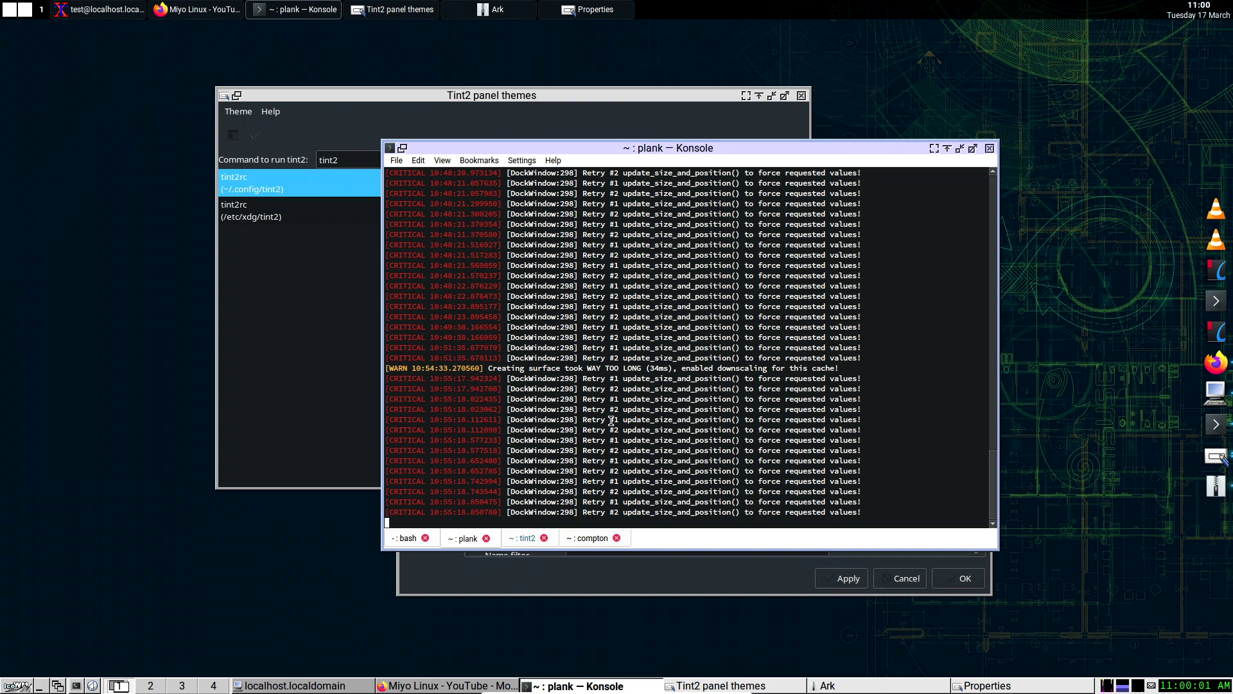
{"action": "left_click_drag", "start_coordinate": [995, 476], "coordinate": [985, 159]}
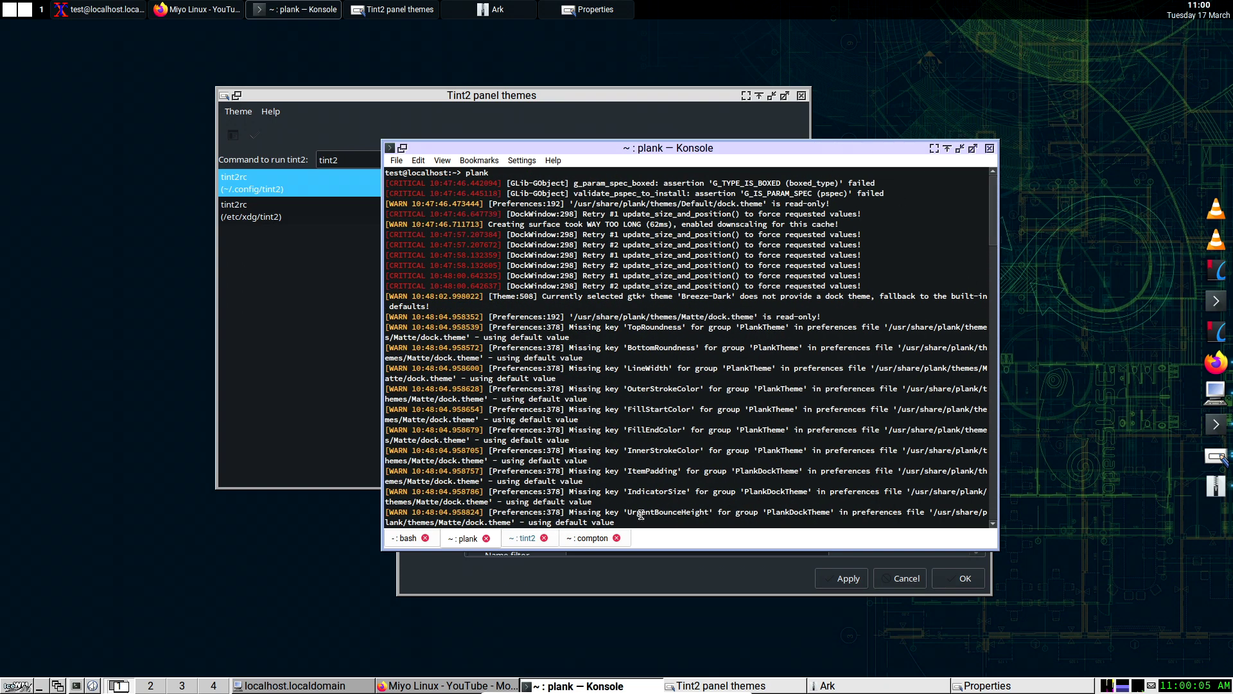
{"action": "left_click", "coordinate": [528, 542]}
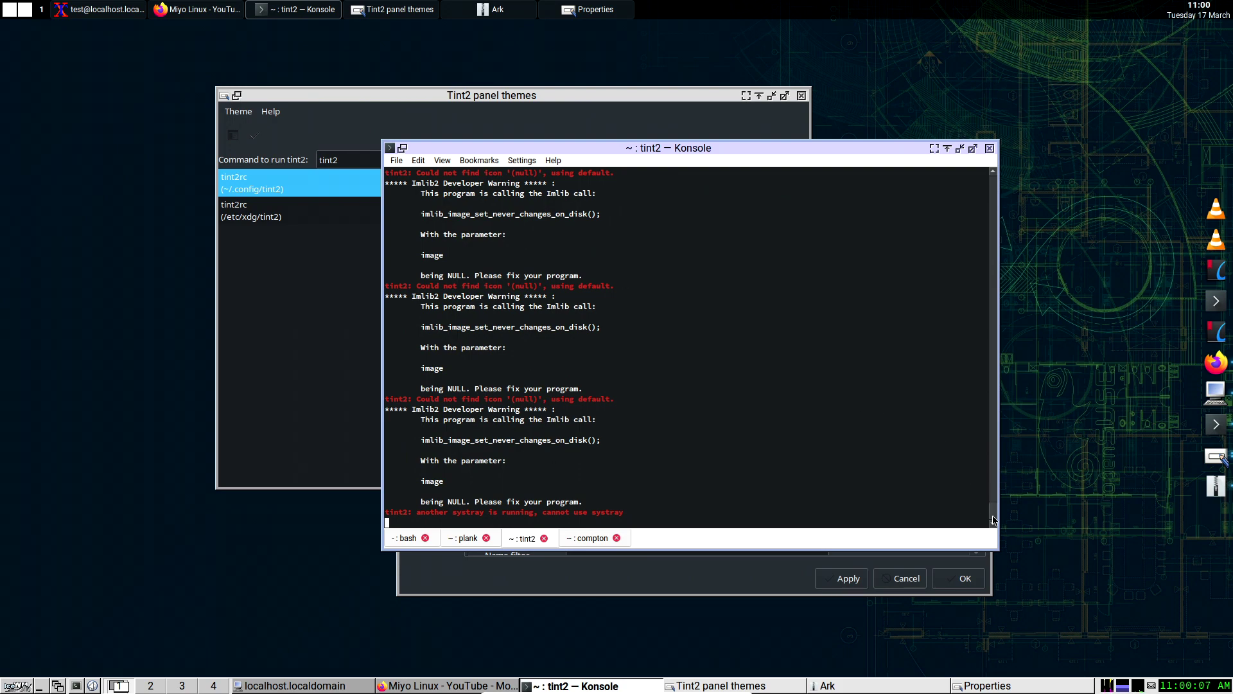
{"action": "left_click_drag", "start_coordinate": [991, 321], "coordinate": [999, 149]}
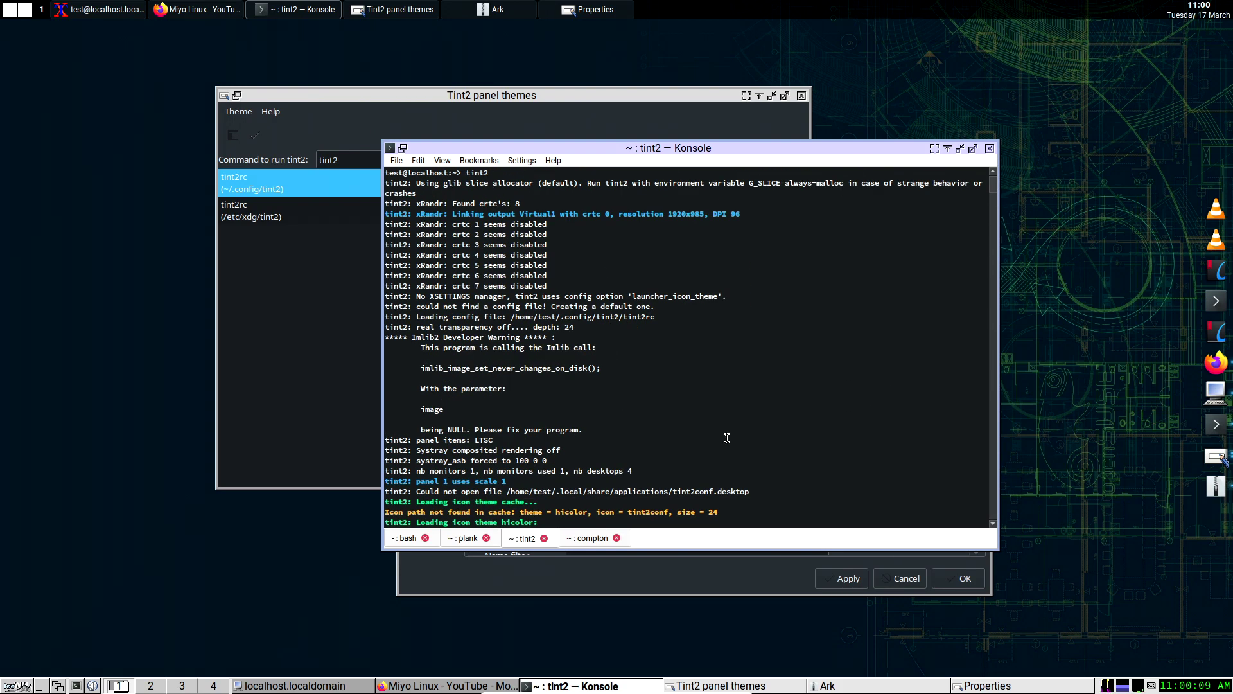
{"action": "left_click_drag", "start_coordinate": [997, 197], "coordinate": [999, 507]}
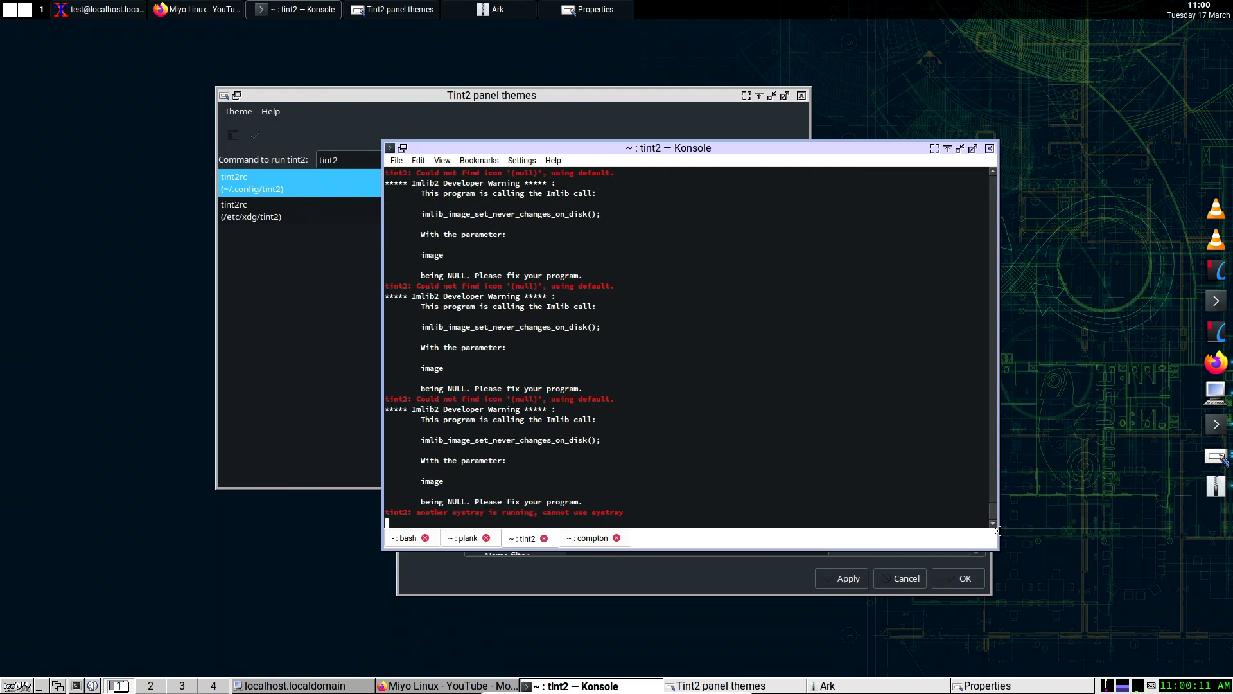
{"action": "left_click", "coordinate": [584, 540]}
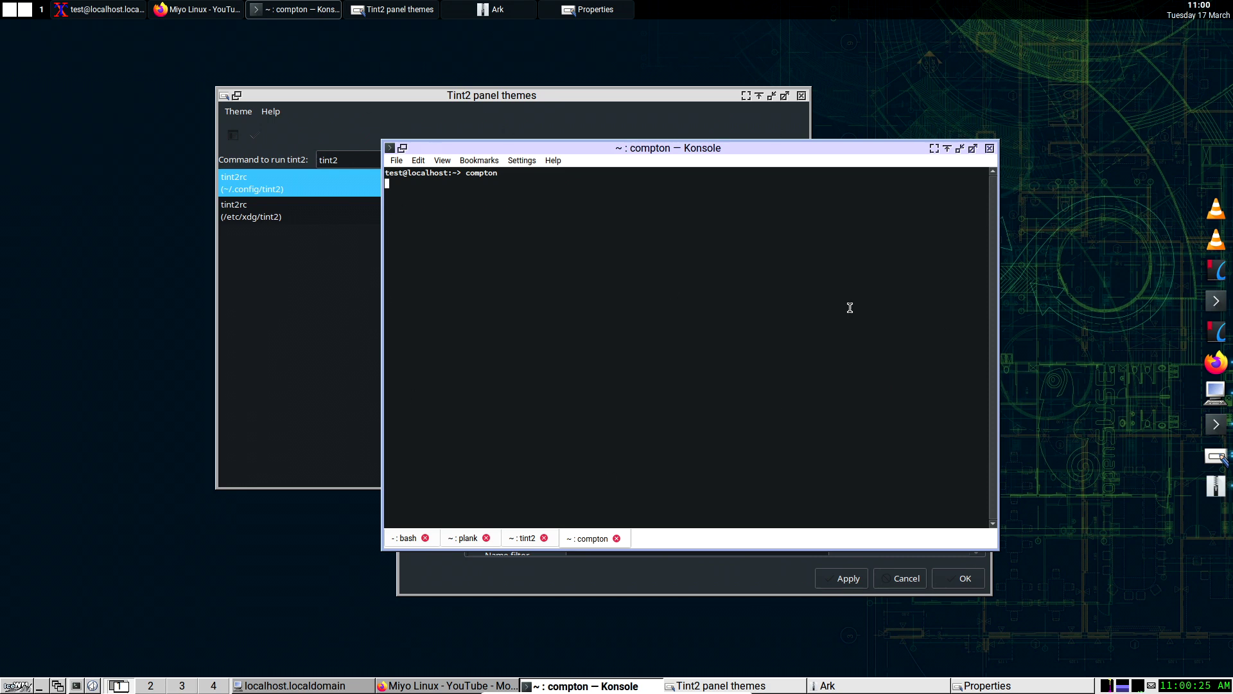
Step: Place Konsole lower-left, move Properties up-right and raise the Tint2 themes window
{"action": "left_click_drag", "start_coordinate": [757, 148], "coordinate": [567, 230]}
{"action": "left_click_drag", "start_coordinate": [811, 207], "coordinate": [909, 158]}
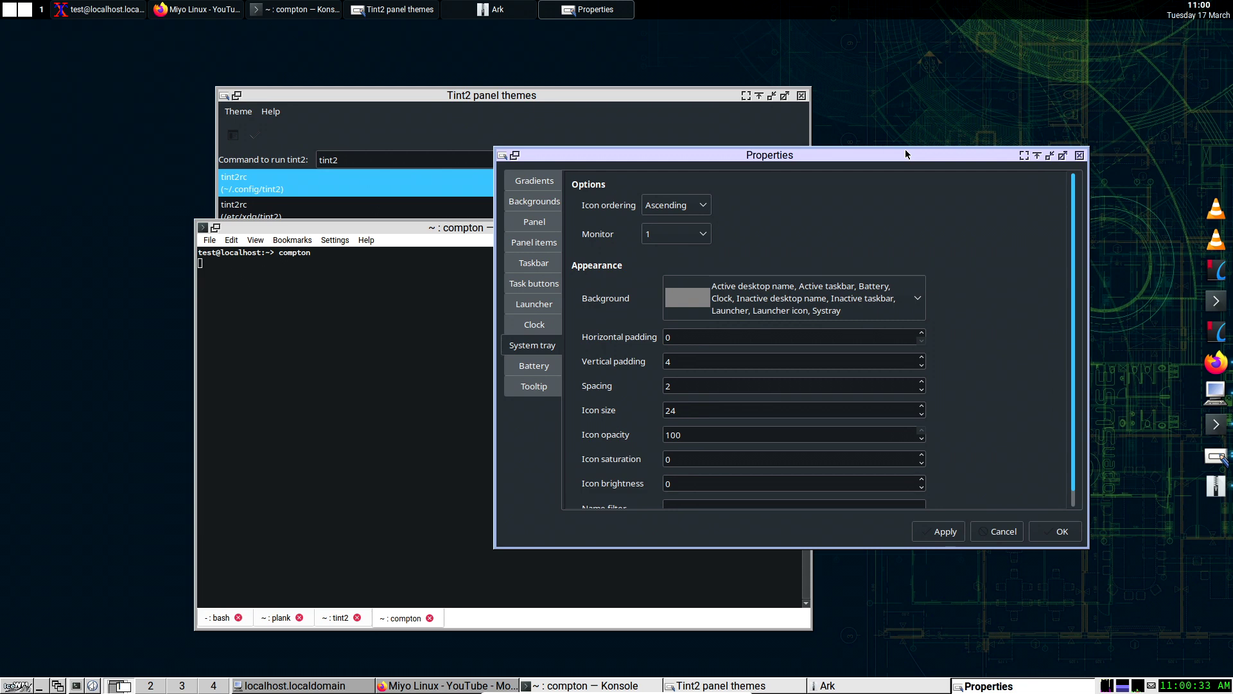
{"action": "left_click_drag", "start_coordinate": [906, 154], "coordinate": [880, 170]}
{"action": "left_click_drag", "start_coordinate": [685, 101], "coordinate": [719, 85]}
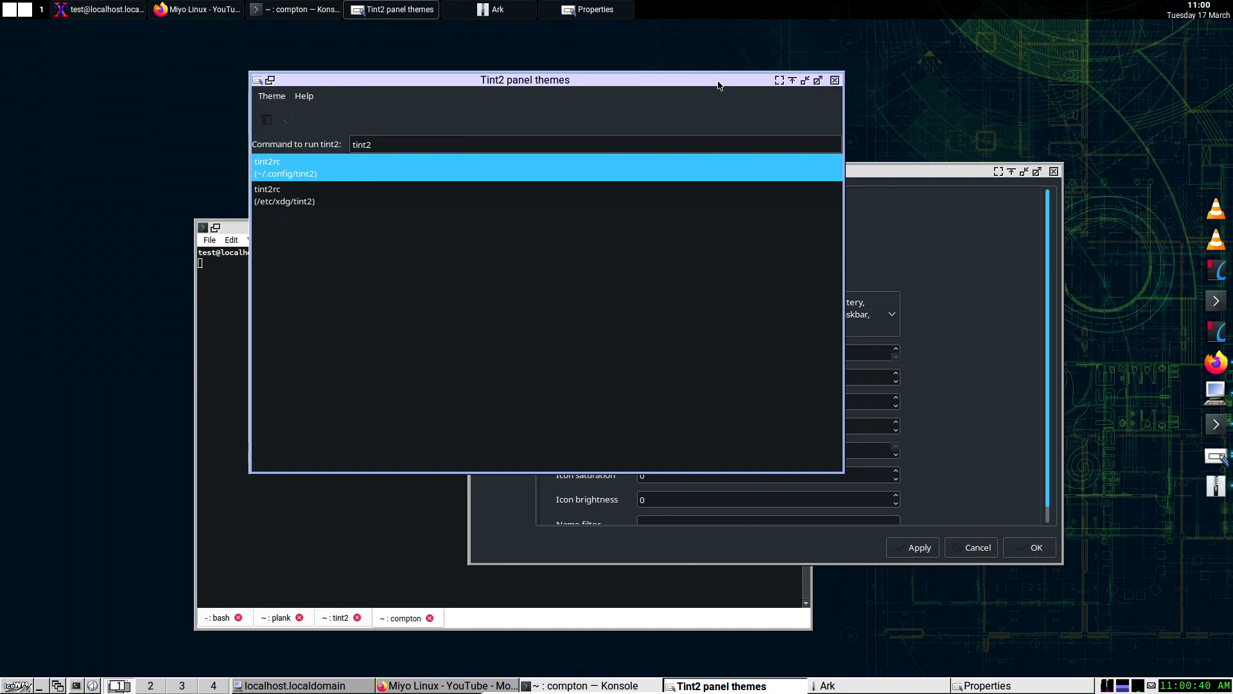
Step: Bring Firefox forward and scroll to DistroWatch's Absolute Linux entry
{"action": "left_click", "coordinate": [196, 9]}
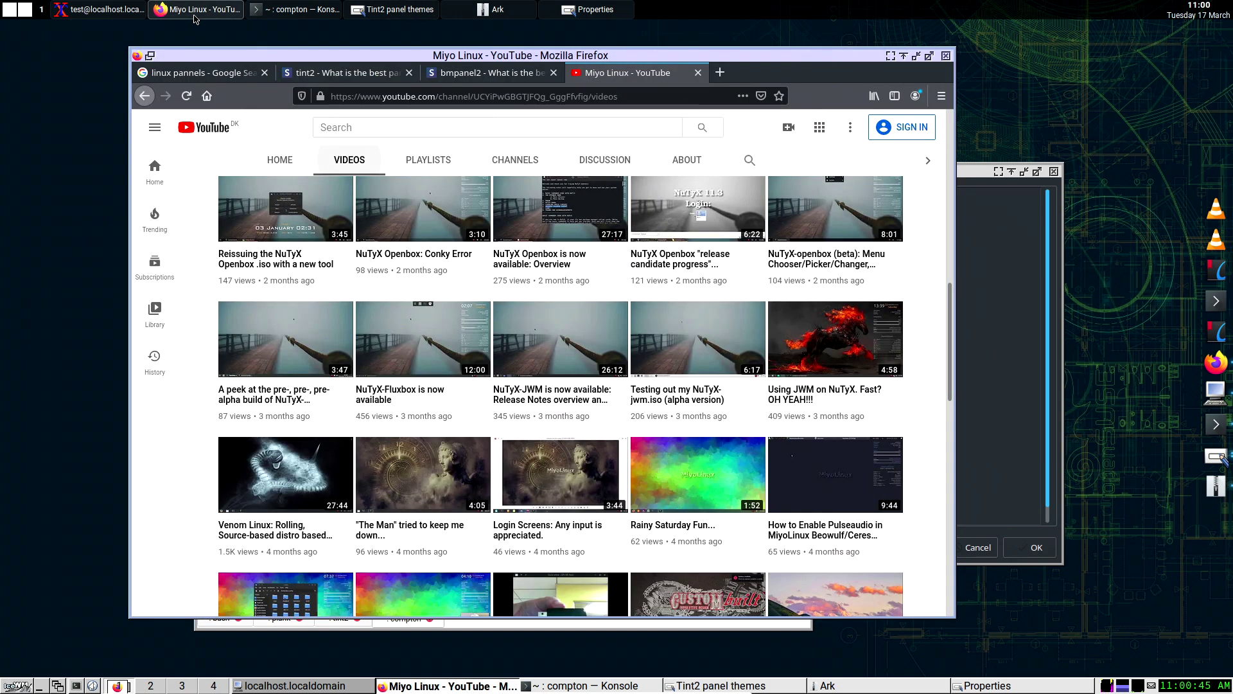
{"action": "left_click", "coordinate": [565, 127]}
{"action": "type", "text": "d"}
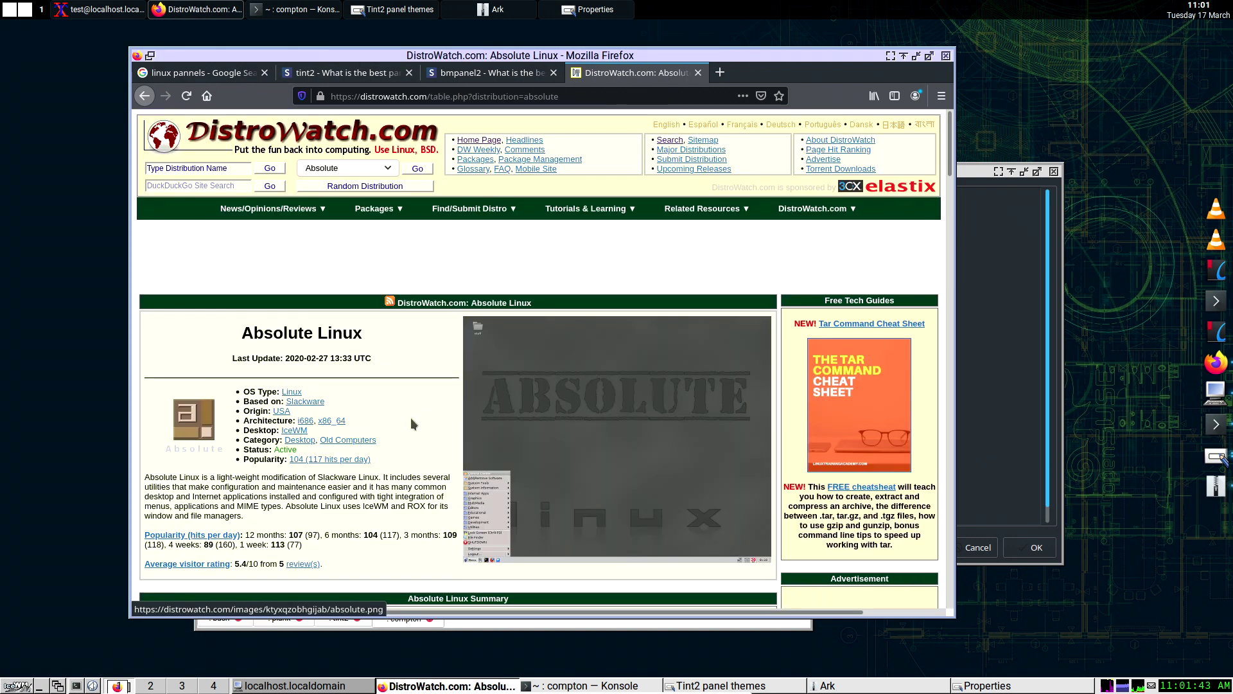
{"action": "scroll", "coordinate": [411, 424], "scroll_direction": "down", "scroll_amount": 4}
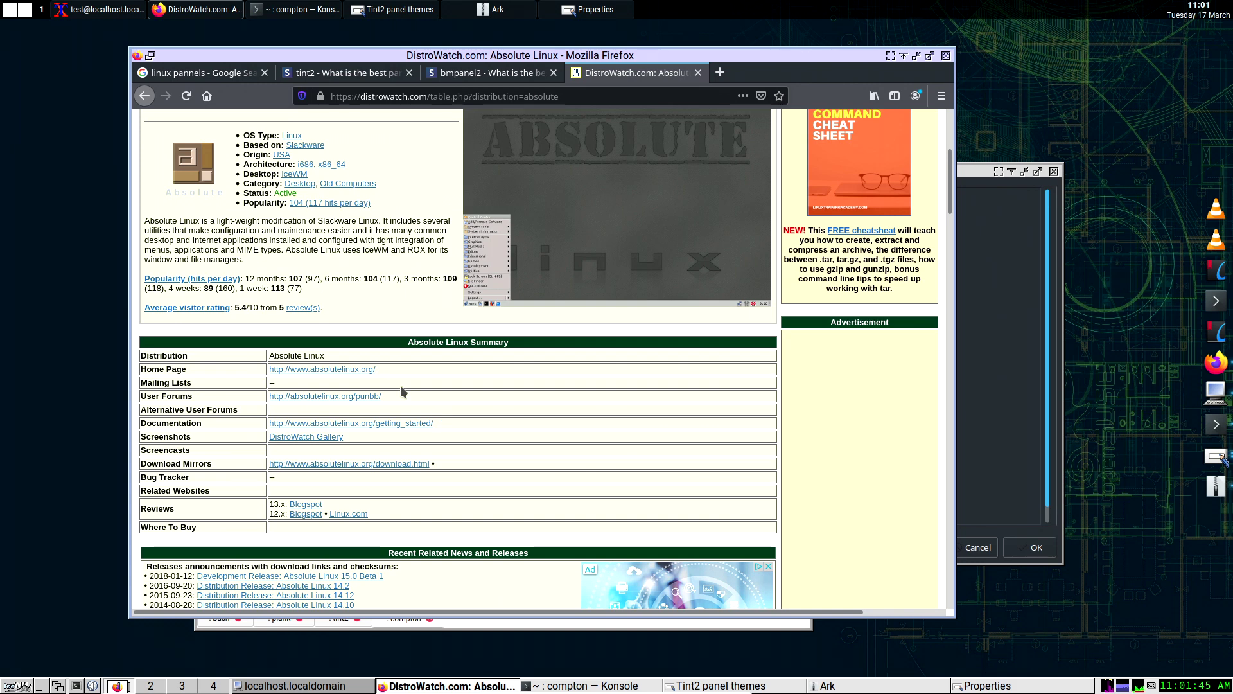
{"action": "scroll", "coordinate": [461, 410], "scroll_direction": "down", "scroll_amount": 6}
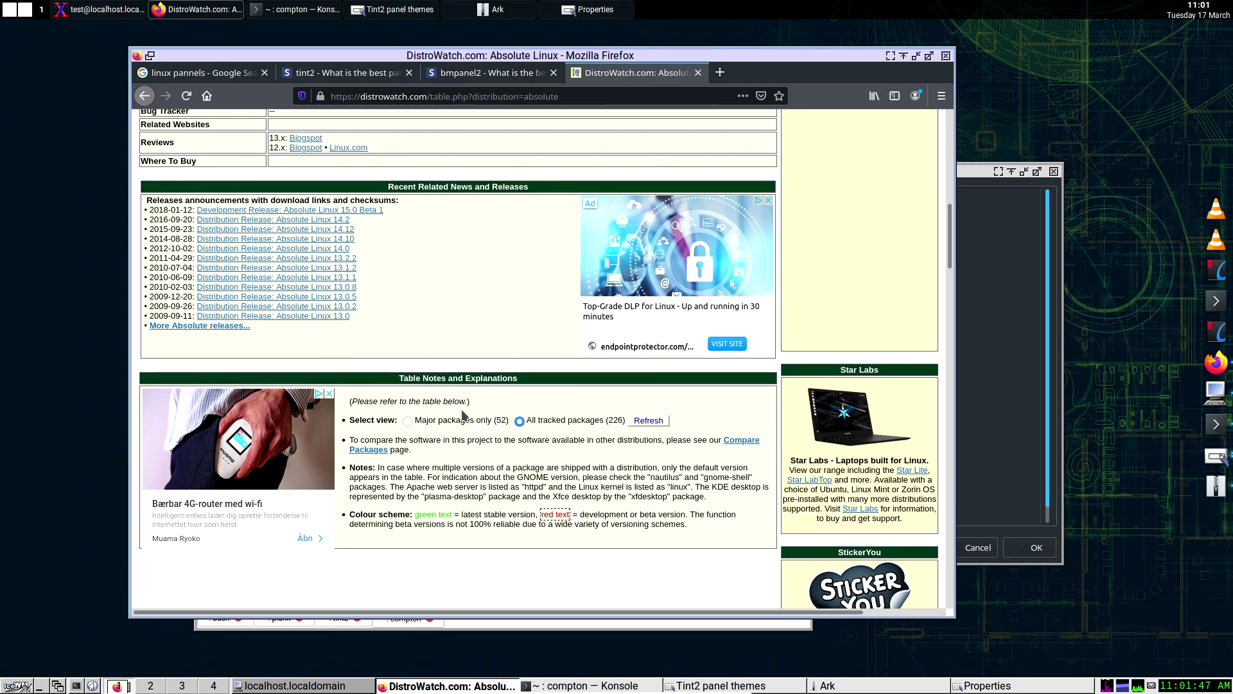
{"action": "scroll", "coordinate": [462, 414], "scroll_direction": "up", "scroll_amount": 4}
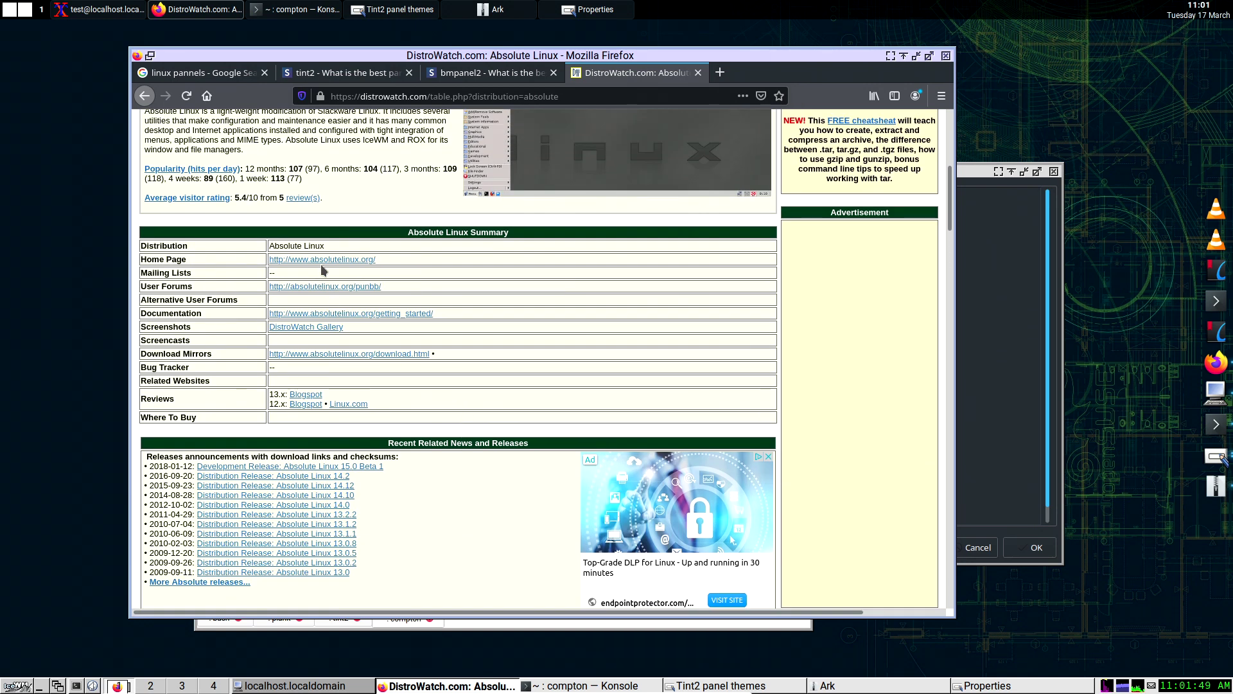
Step: Open the Absolute Linux home page in a new tab and go to its Screen Shots page
{"action": "middle_click", "coordinate": [321, 260]}
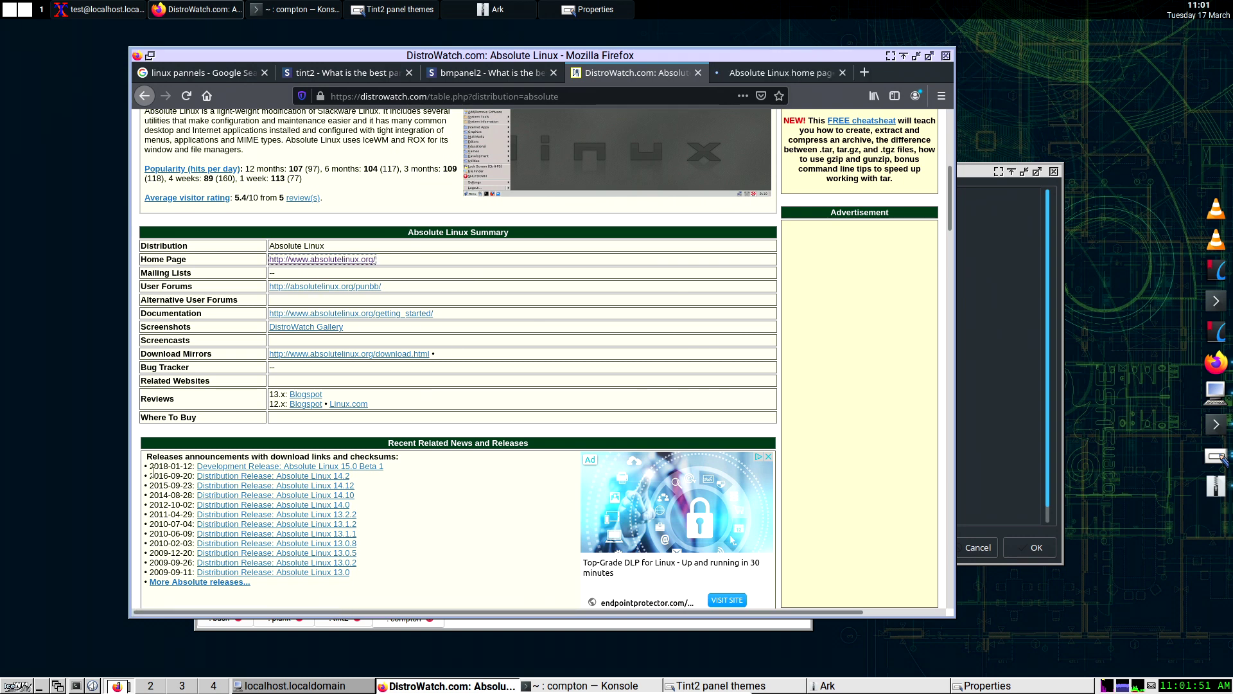
{"action": "scroll", "coordinate": [530, 387], "scroll_direction": "up", "scroll_amount": 5}
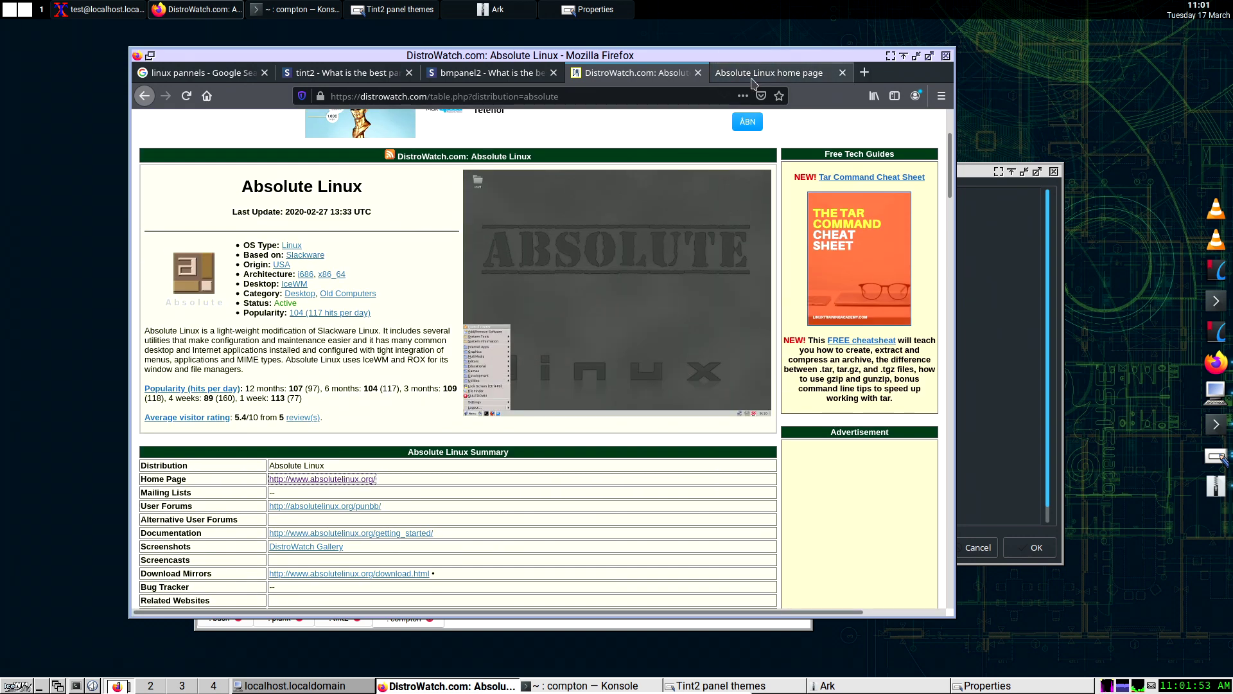
{"action": "left_click", "coordinate": [771, 73]}
{"action": "mouse_move", "coordinate": [692, 130]}
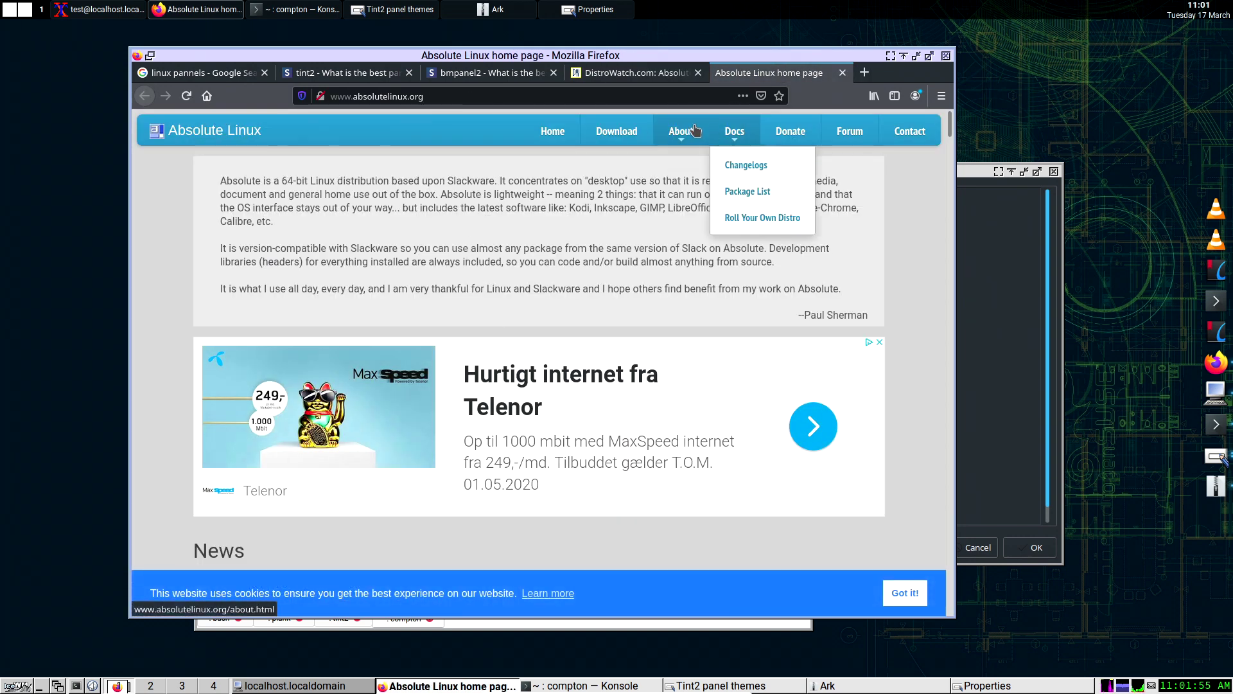
{"action": "left_click", "coordinate": [690, 165]}
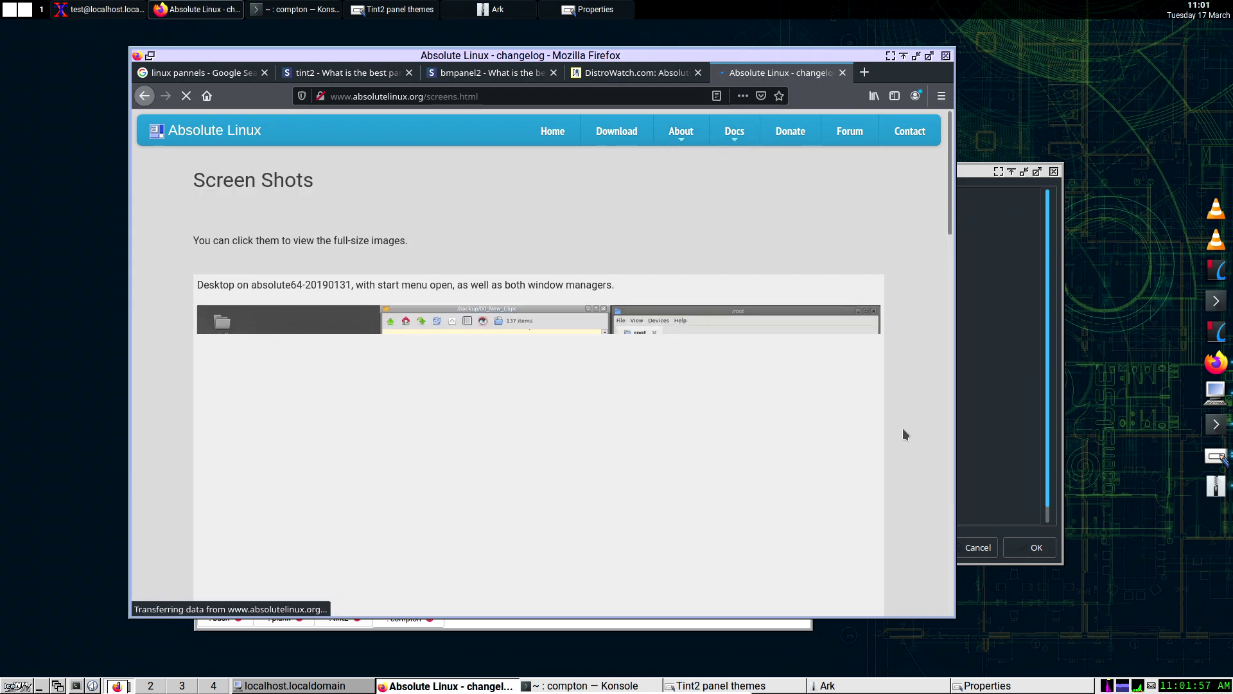
Step: Dismiss the cookie notice and scroll through the Absolute Linux screenshots and back to the top
{"action": "left_click", "coordinate": [922, 589]}
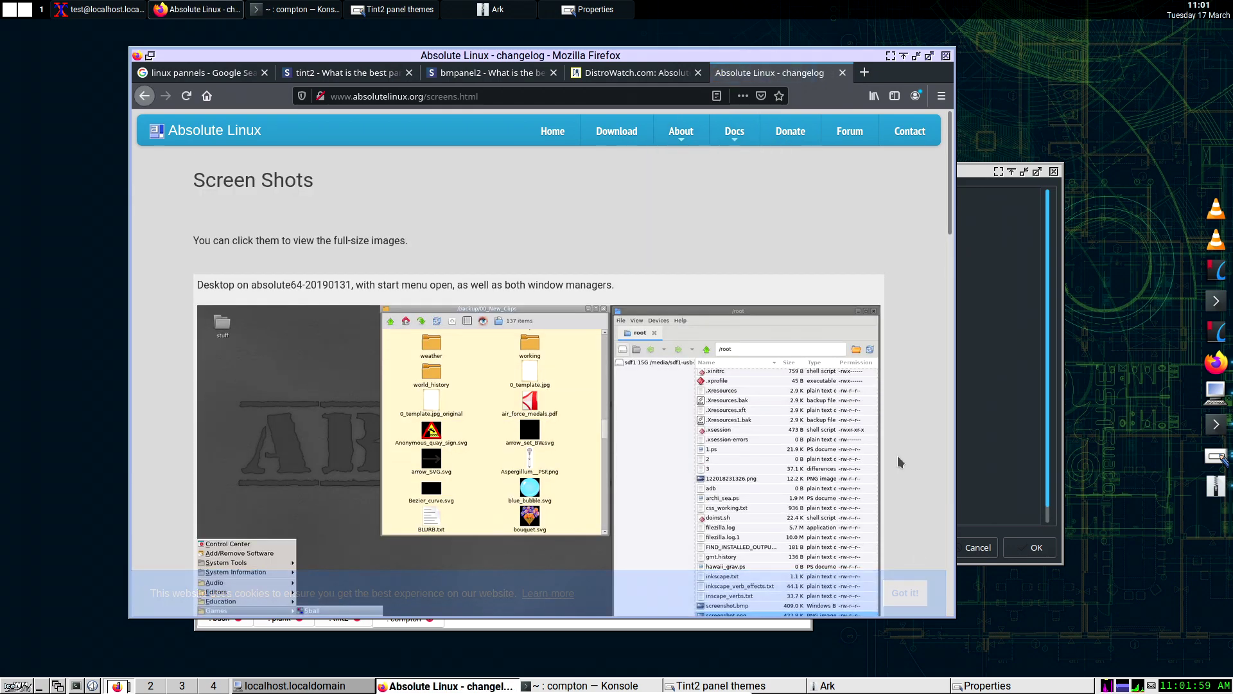
{"action": "scroll", "coordinate": [899, 450], "scroll_direction": "down", "scroll_amount": 1}
{"action": "scroll", "coordinate": [899, 448], "scroll_direction": "down", "scroll_amount": 3}
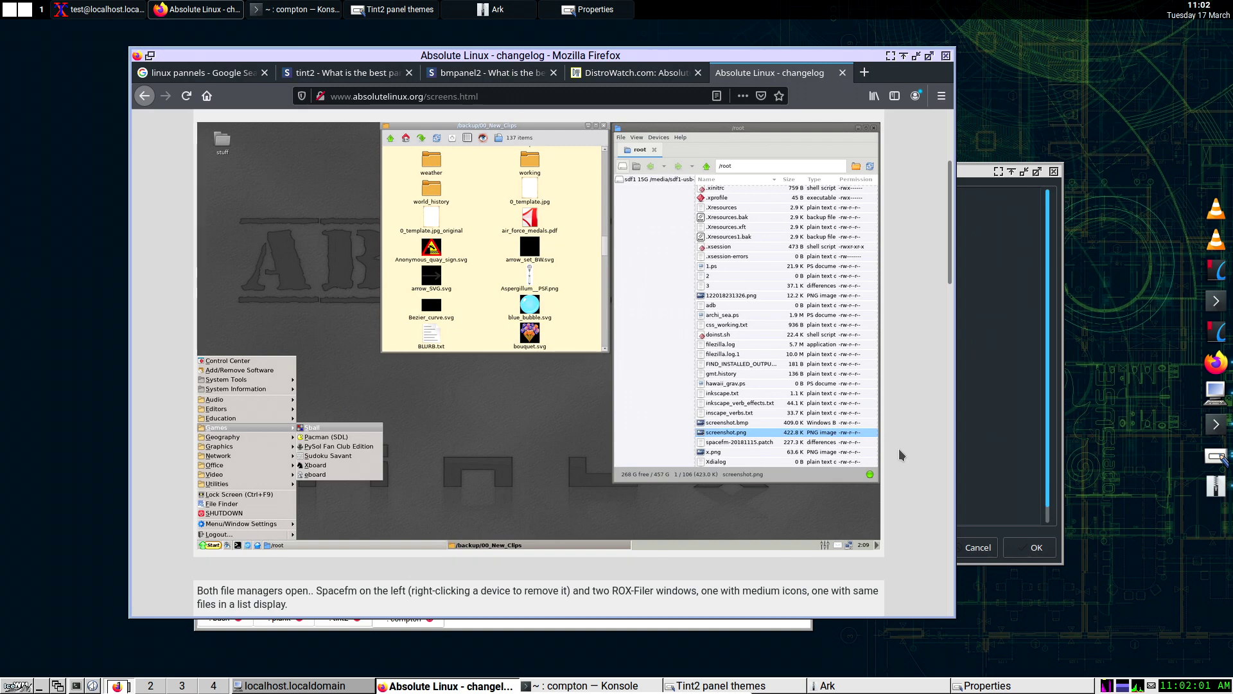
{"action": "scroll", "coordinate": [899, 449], "scroll_direction": "down", "scroll_amount": 3}
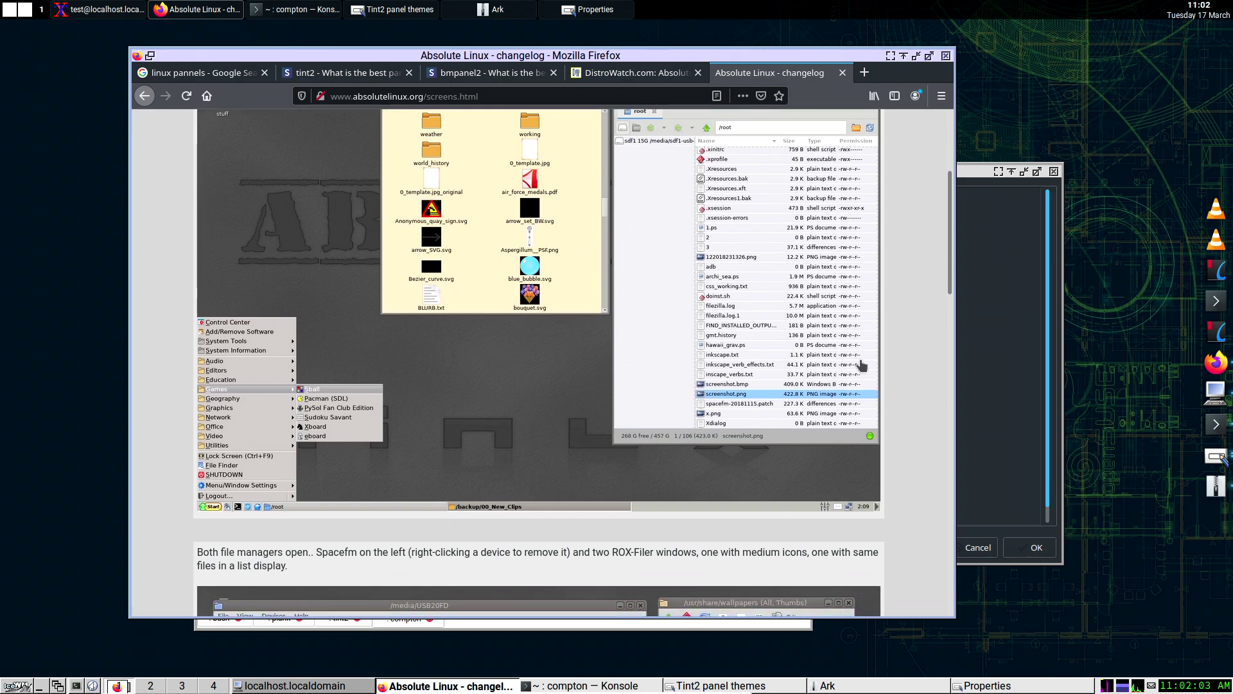
{"action": "scroll", "coordinate": [867, 373], "scroll_direction": "down", "scroll_amount": 8}
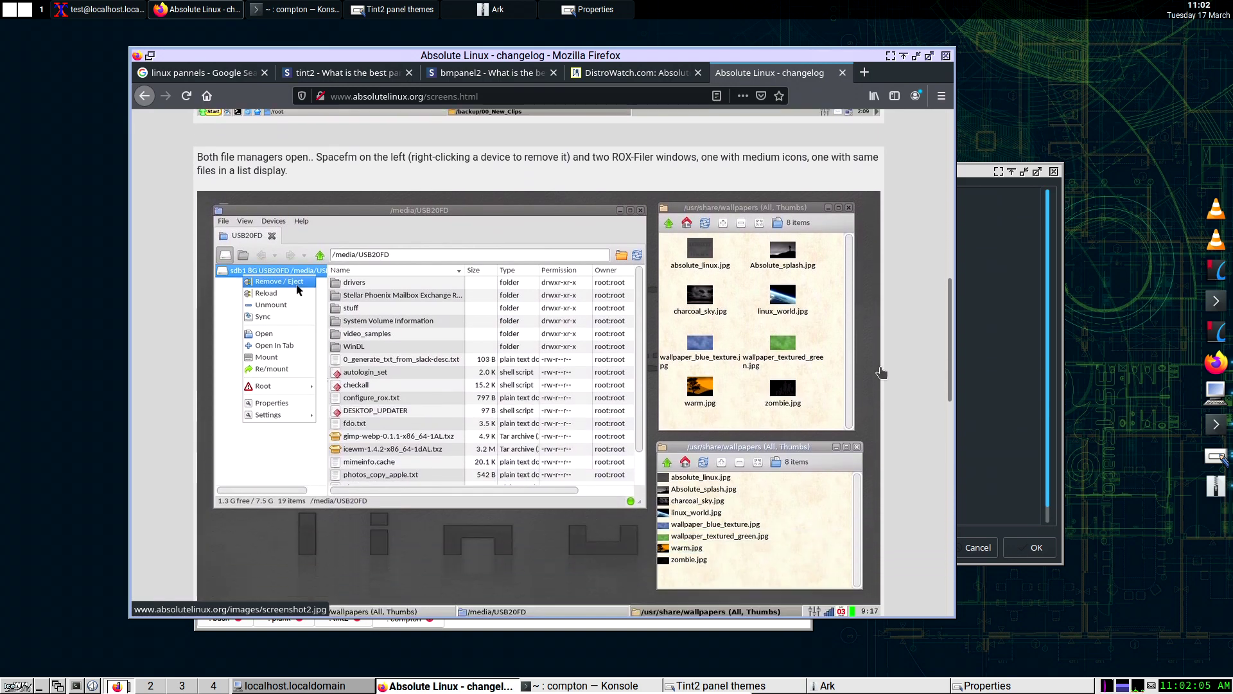
{"action": "scroll", "coordinate": [881, 373], "scroll_direction": "down", "scroll_amount": 10}
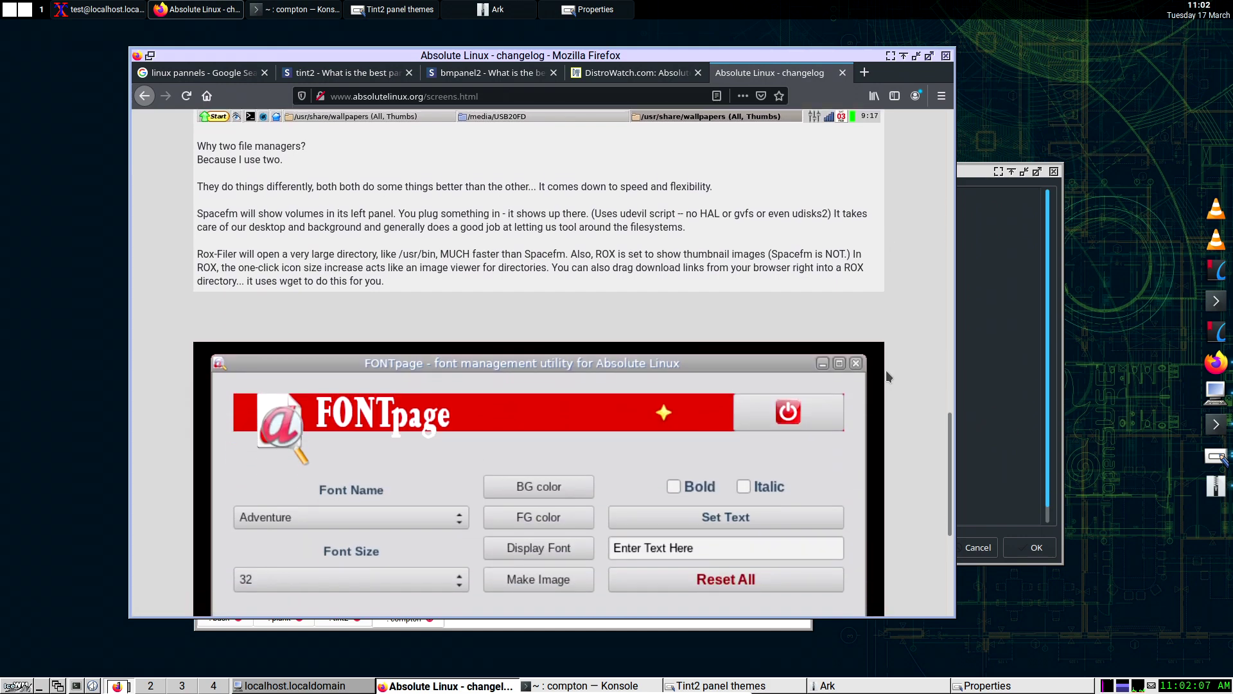
{"action": "scroll", "coordinate": [887, 376], "scroll_direction": "down", "scroll_amount": 3}
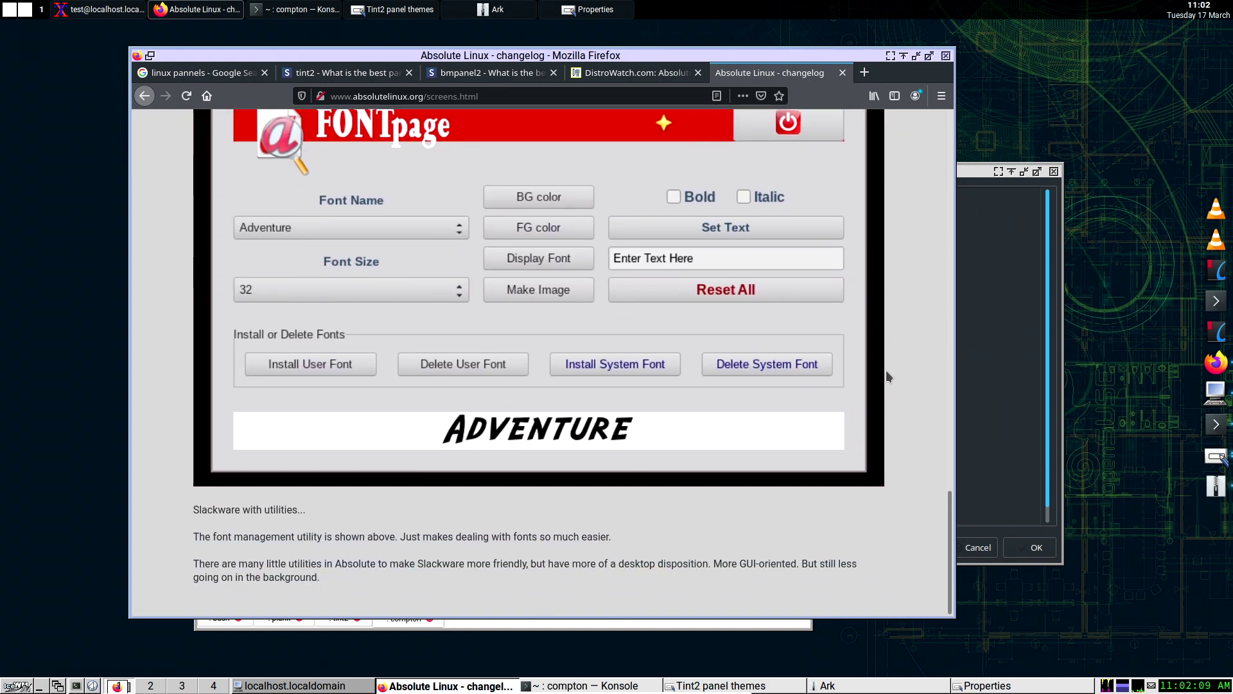
{"action": "scroll", "coordinate": [887, 376], "scroll_direction": "up", "scroll_amount": 14}
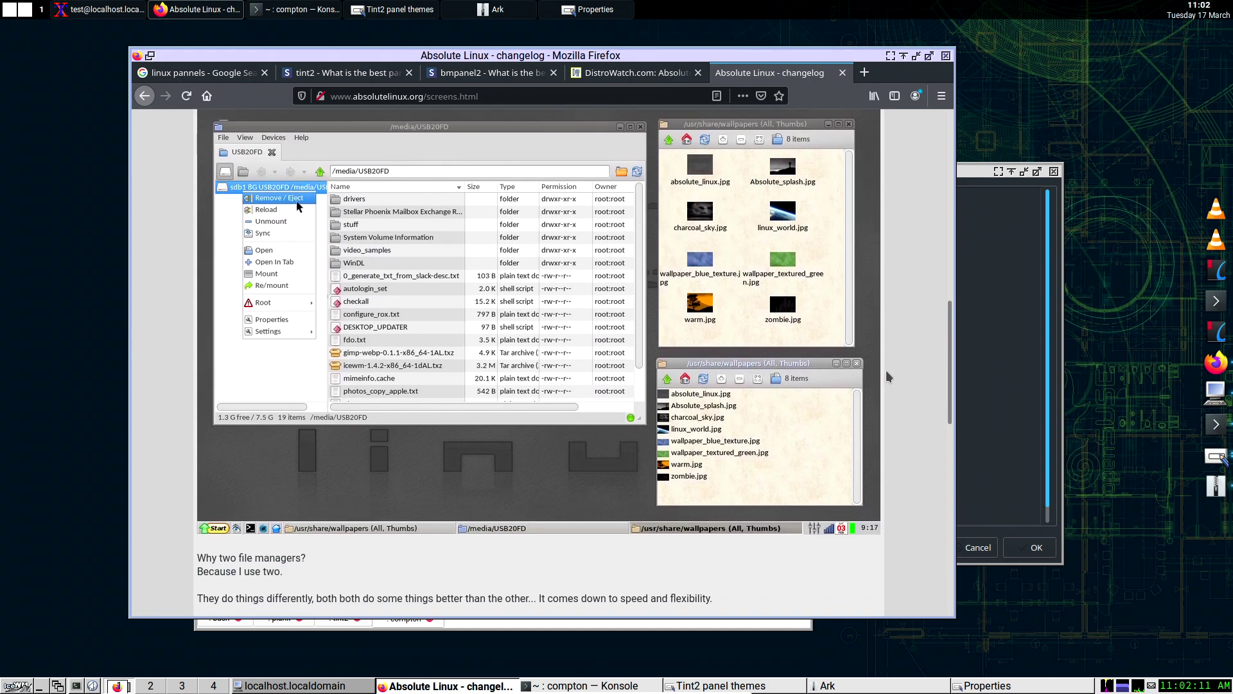
{"action": "scroll", "coordinate": [885, 370], "scroll_direction": "down", "scroll_amount": 1}
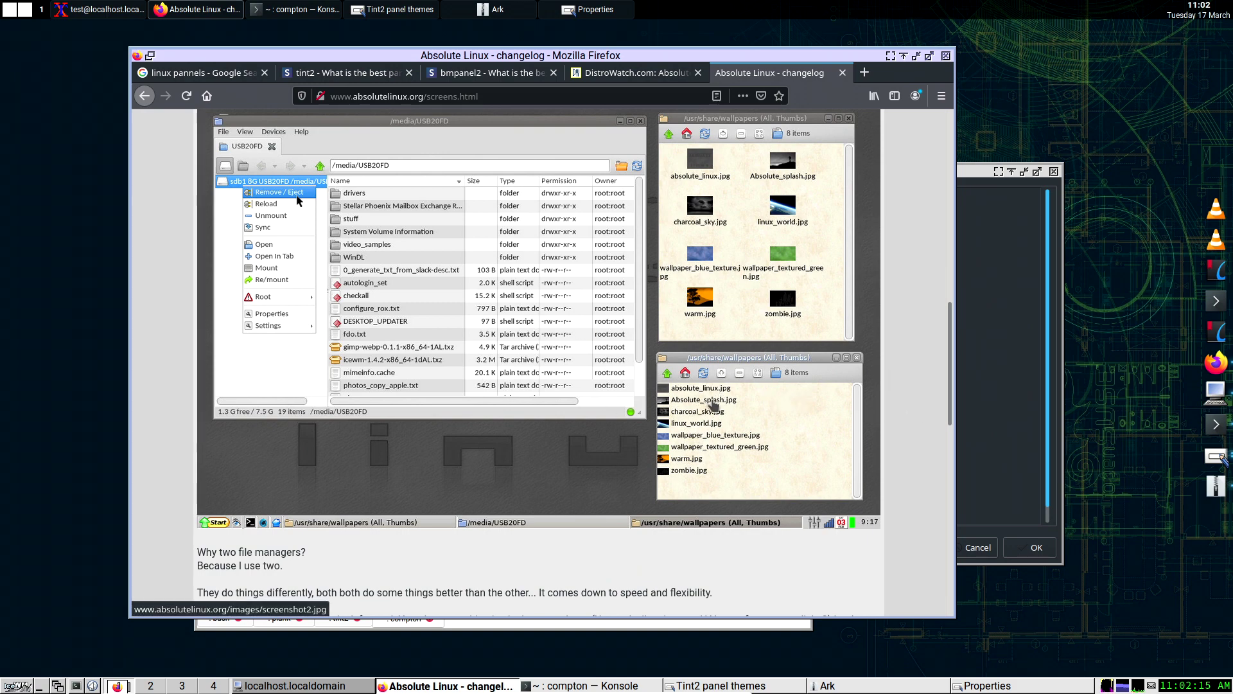
{"action": "scroll", "coordinate": [713, 404], "scroll_direction": "up", "scroll_amount": 10}
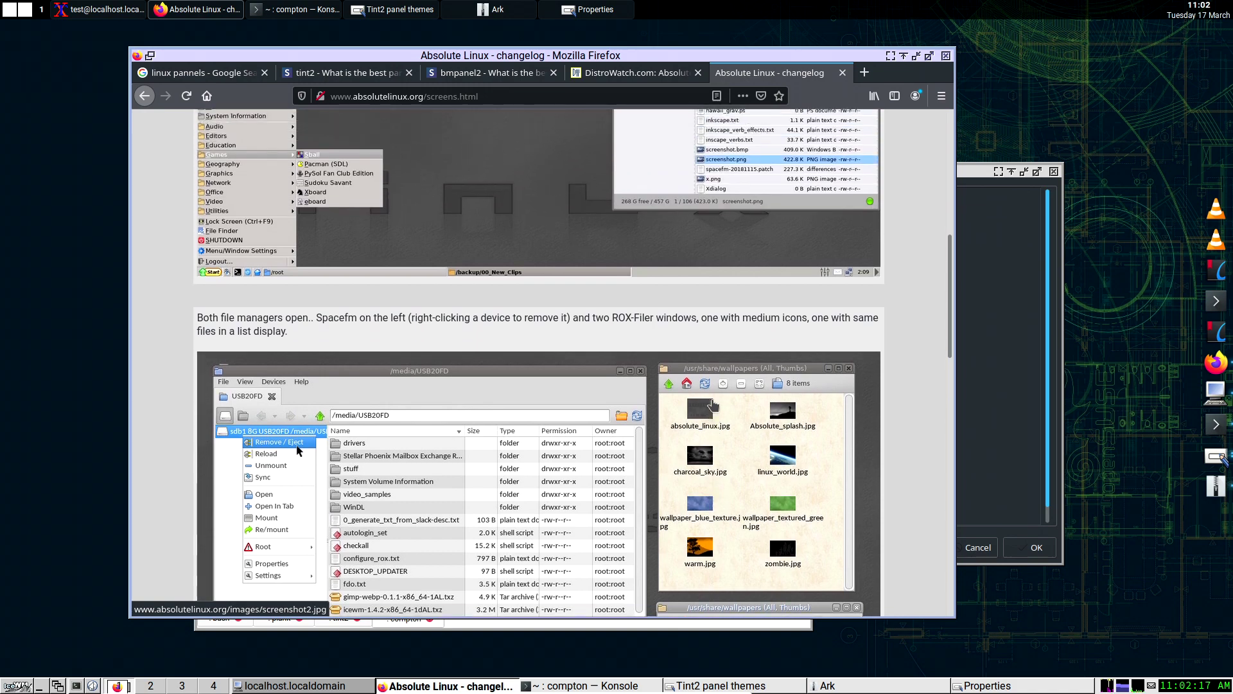
{"action": "scroll", "coordinate": [713, 403], "scroll_direction": "up", "scroll_amount": 4}
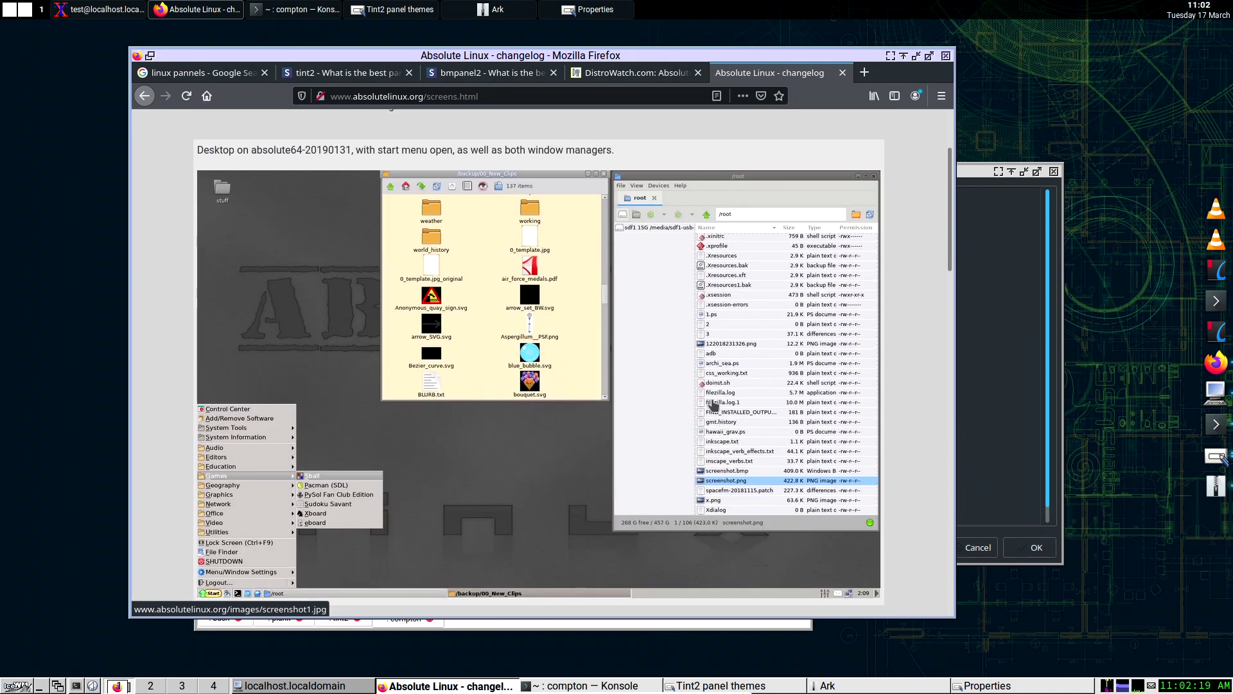
{"action": "scroll", "coordinate": [713, 403], "scroll_direction": "up", "scroll_amount": 2}
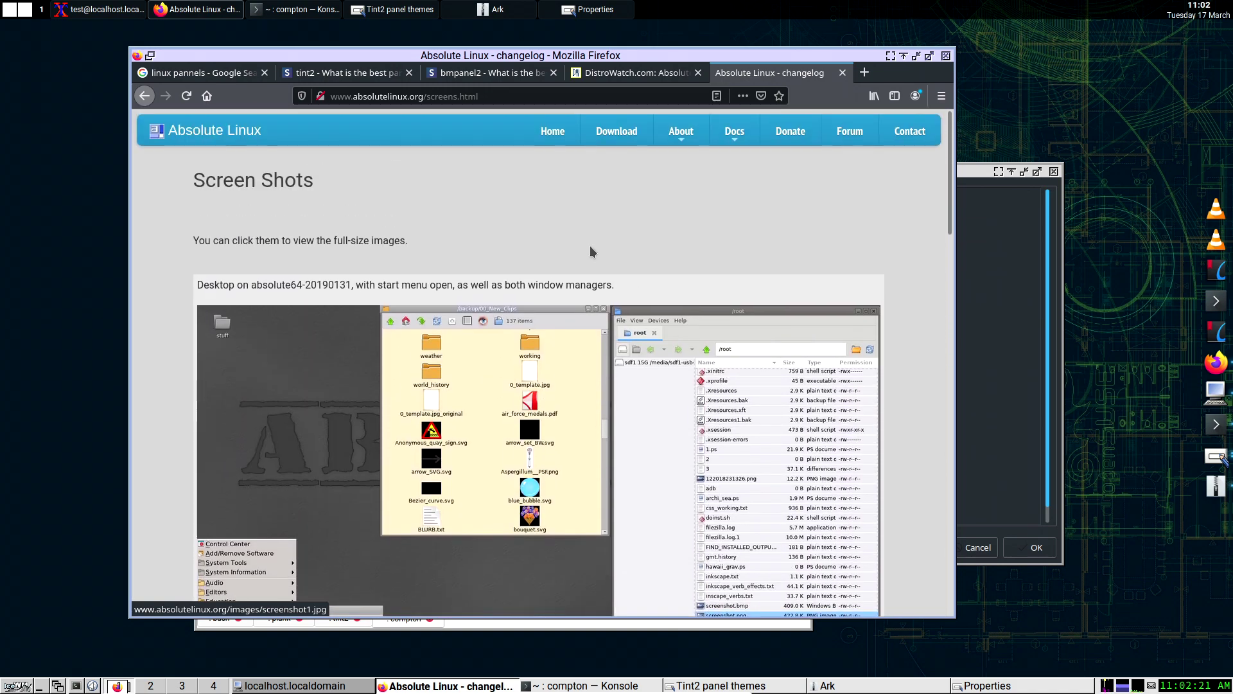
{"action": "left_click", "coordinate": [487, 91]}
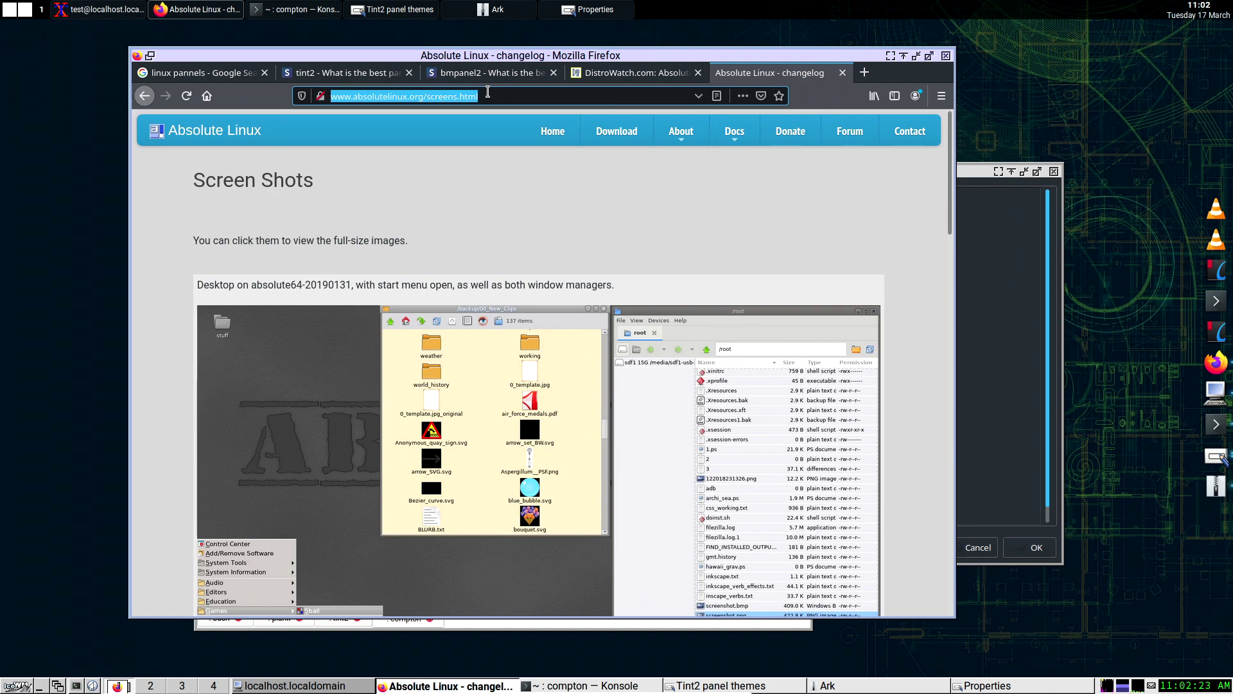
Step: Search Google Images for 'icewm themes' and open the IceWindows7 result in a background tab
{"action": "type", "text": "icewm th"}
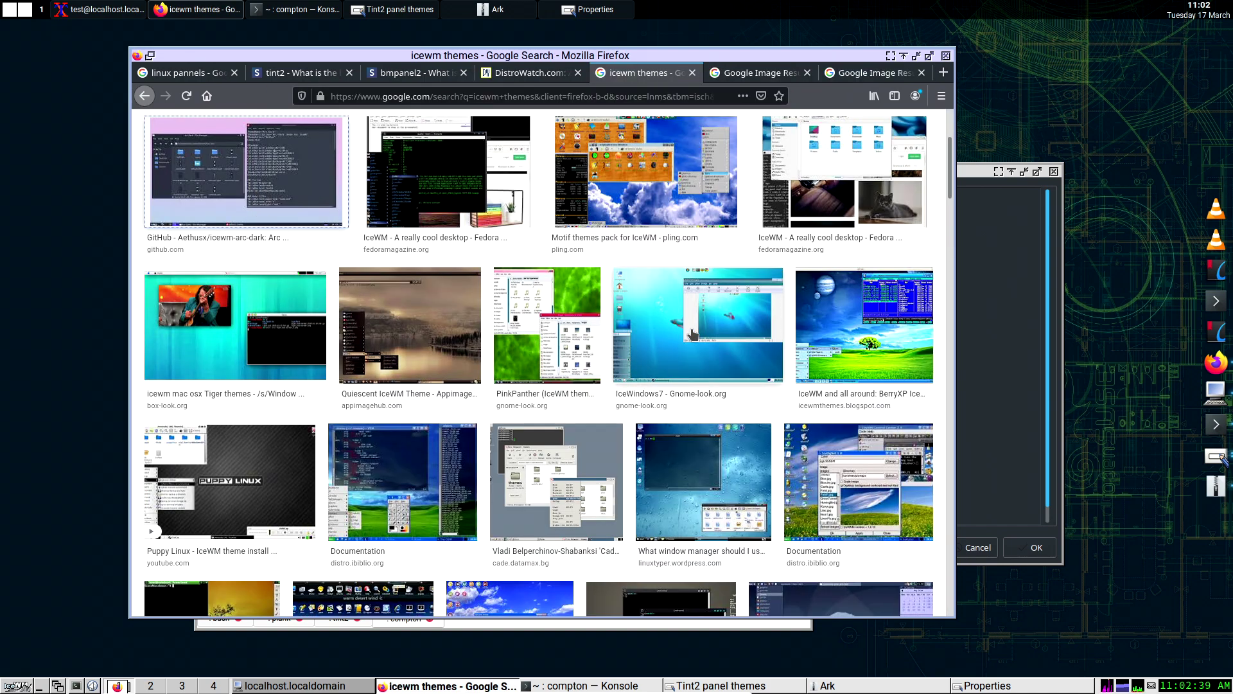
{"action": "middle_click", "coordinate": [692, 334]}
{"action": "scroll", "coordinate": [692, 334], "scroll_direction": "down", "scroll_amount": 4}
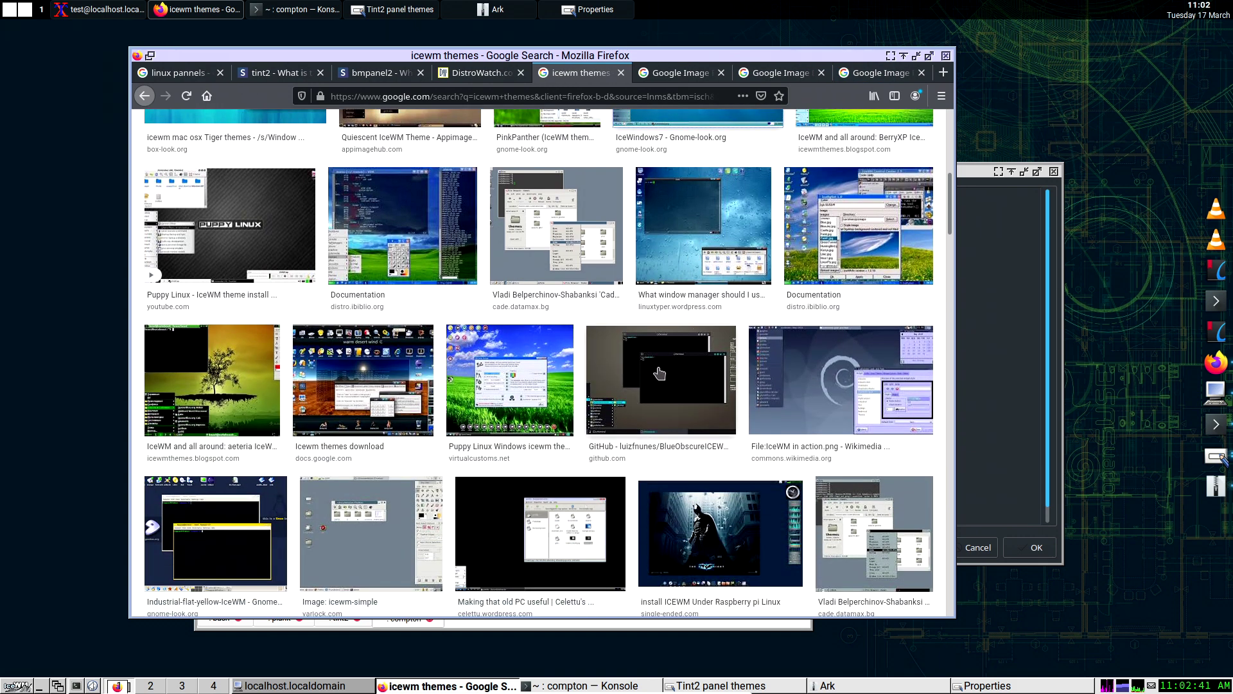
{"action": "scroll", "coordinate": [363, 369], "scroll_direction": "down", "scroll_amount": 3}
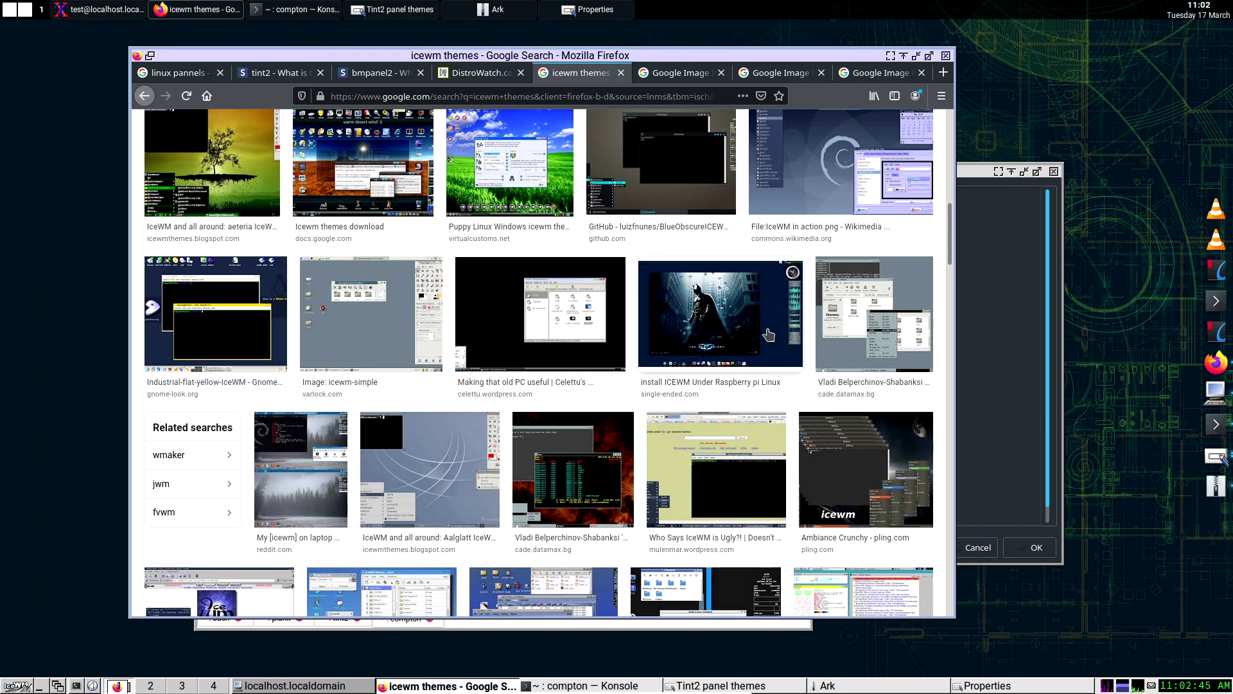
{"action": "scroll", "coordinate": [858, 345], "scroll_direction": "down", "scroll_amount": 4}
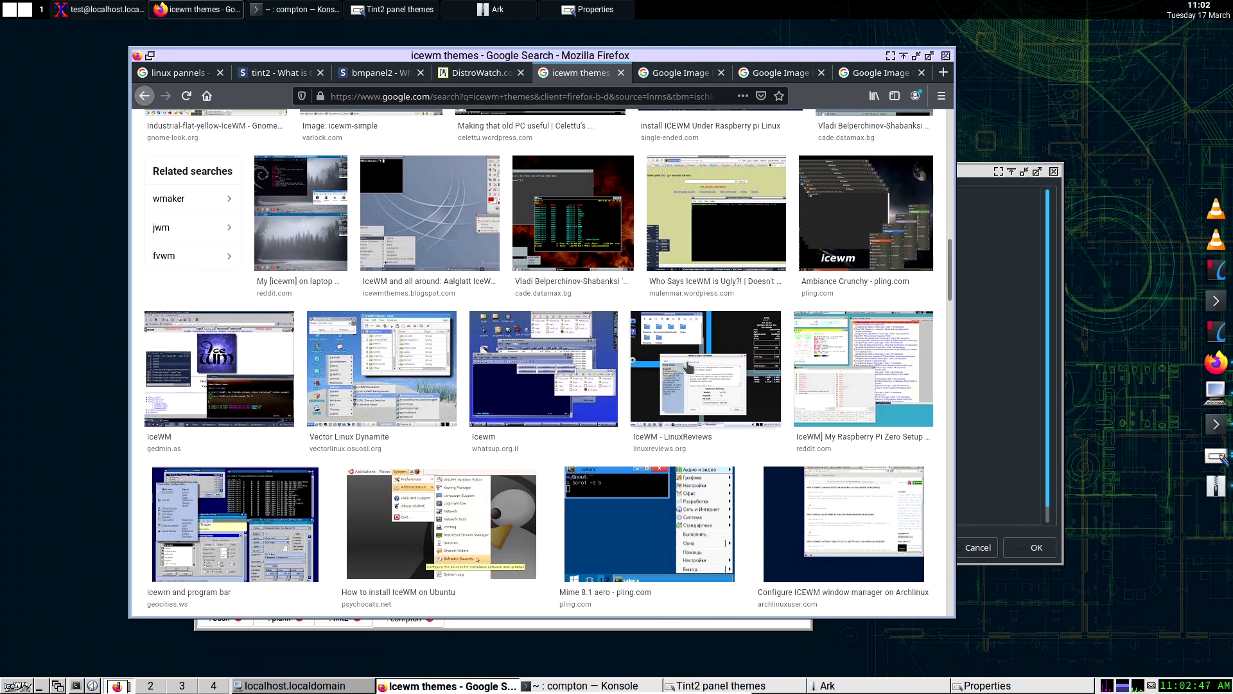
Step: Open the Icewm and antiX theme results in background tabs too
{"action": "middle_click", "coordinate": [523, 373]}
{"action": "scroll", "coordinate": [204, 212], "scroll_direction": "down", "scroll_amount": 3}
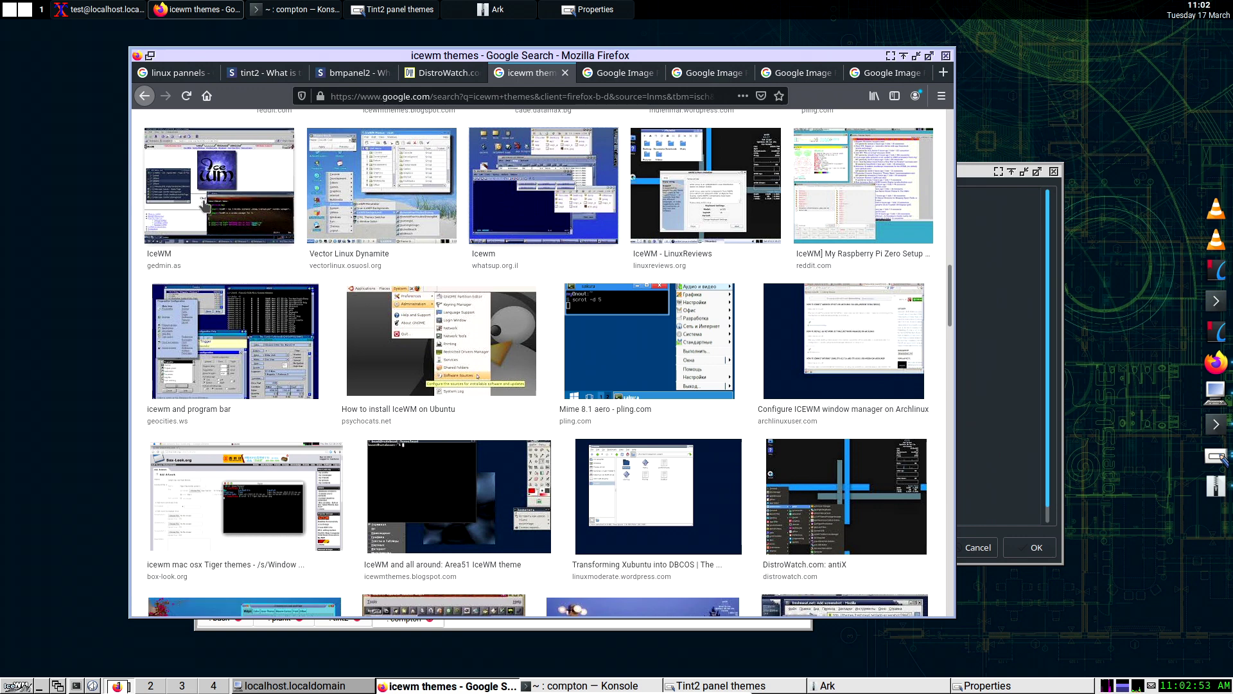
{"action": "scroll", "coordinate": [204, 201], "scroll_direction": "down", "scroll_amount": 3}
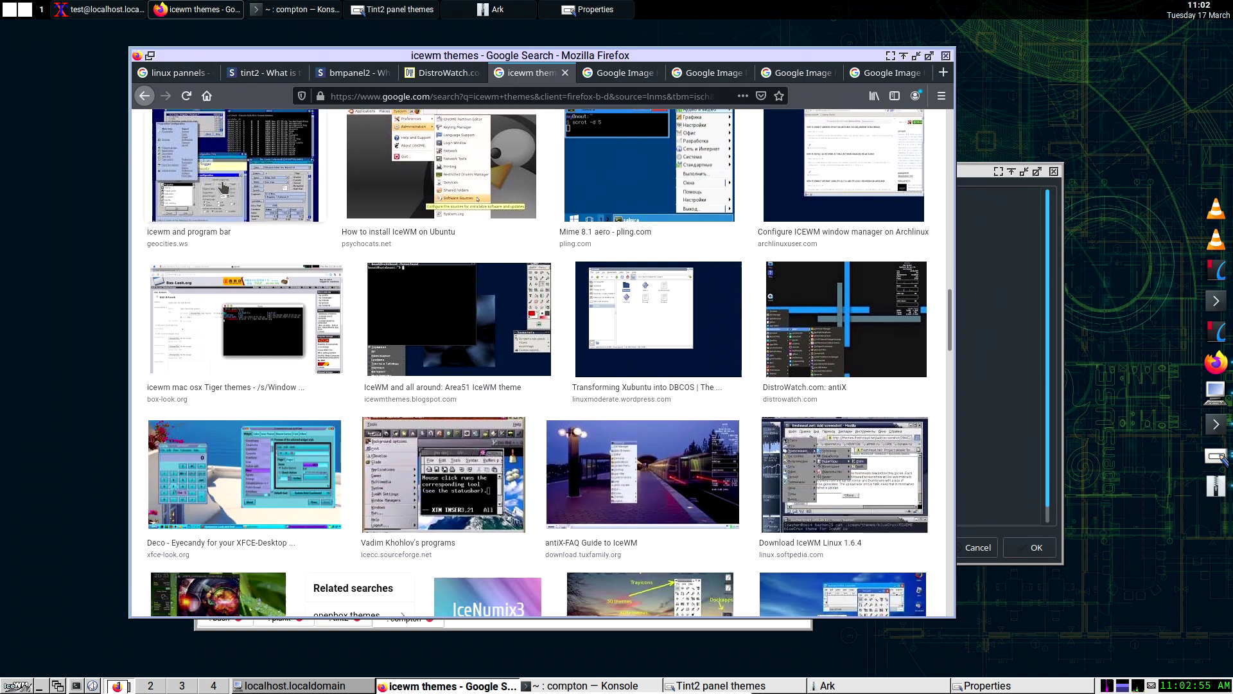
{"action": "scroll", "coordinate": [224, 187], "scroll_direction": "down", "scroll_amount": 5}
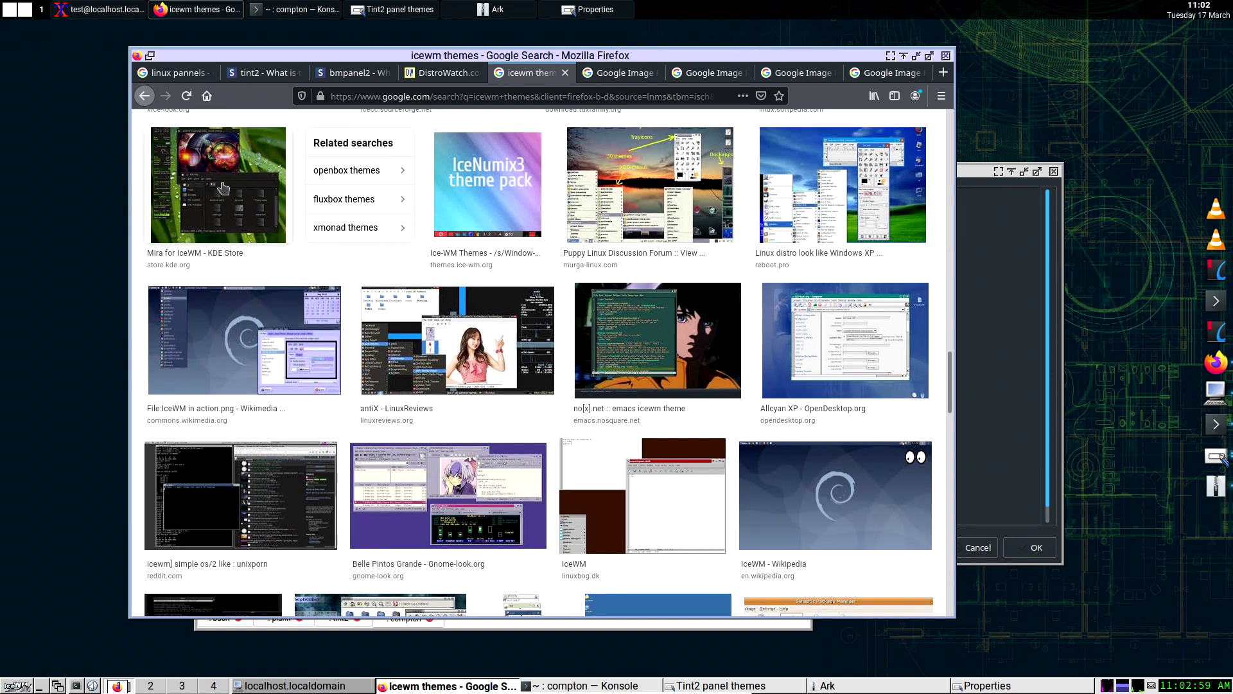
{"action": "middle_click", "coordinate": [410, 328]}
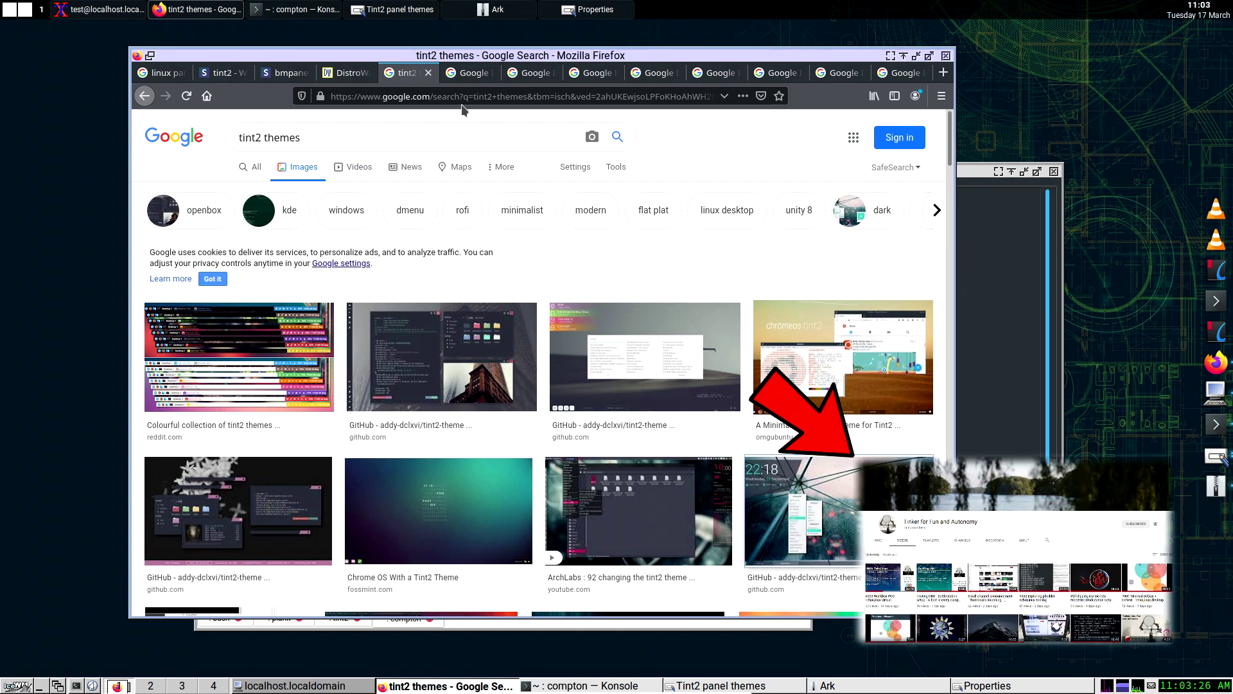
Step: Close the tint2 themes tab to reveal the 'Colourful collection of tint2 themes' preview
{"action": "left_click", "coordinate": [429, 72]}
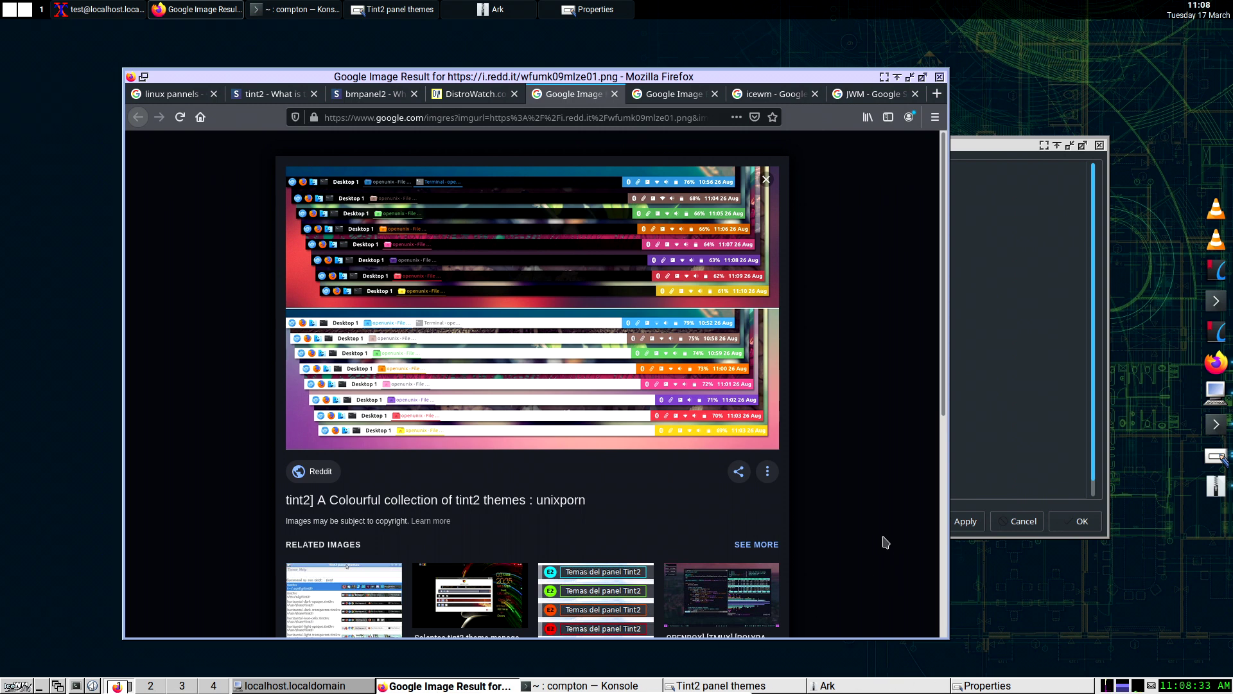
Step: Move the Firefox window aside and raise the Tint2 panel themes window in front of it
{"action": "right_click", "coordinate": [1000, 97]}
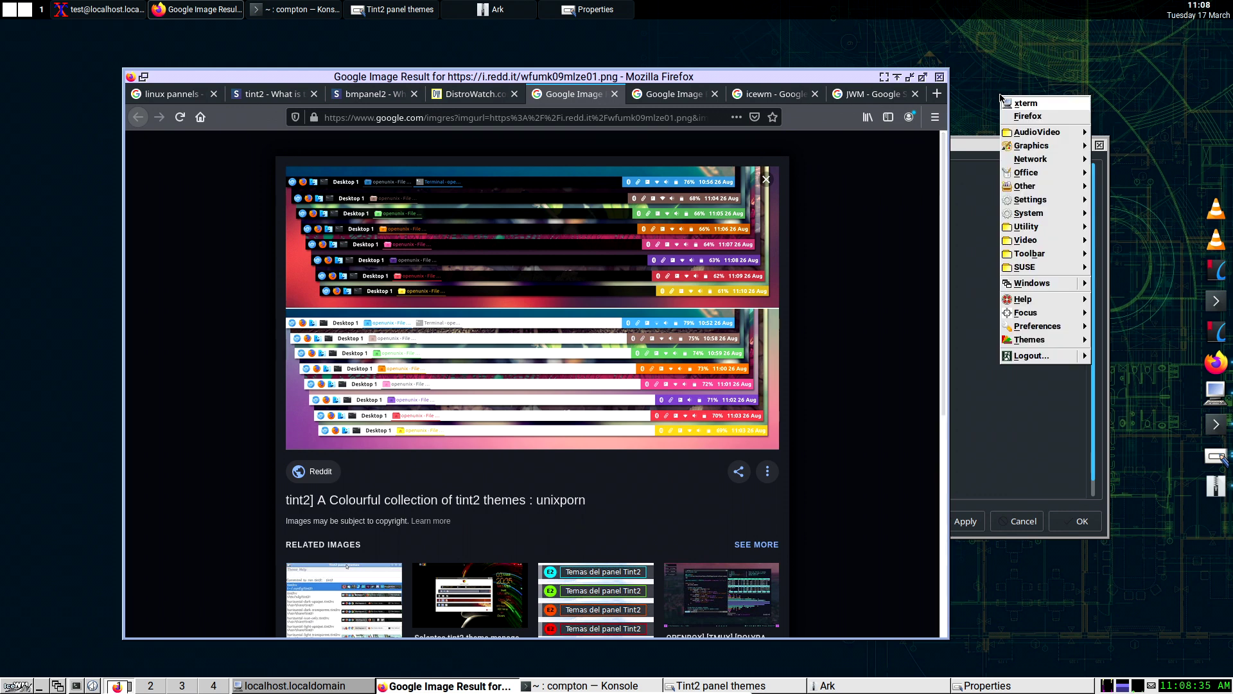
{"action": "left_click", "coordinate": [987, 73]}
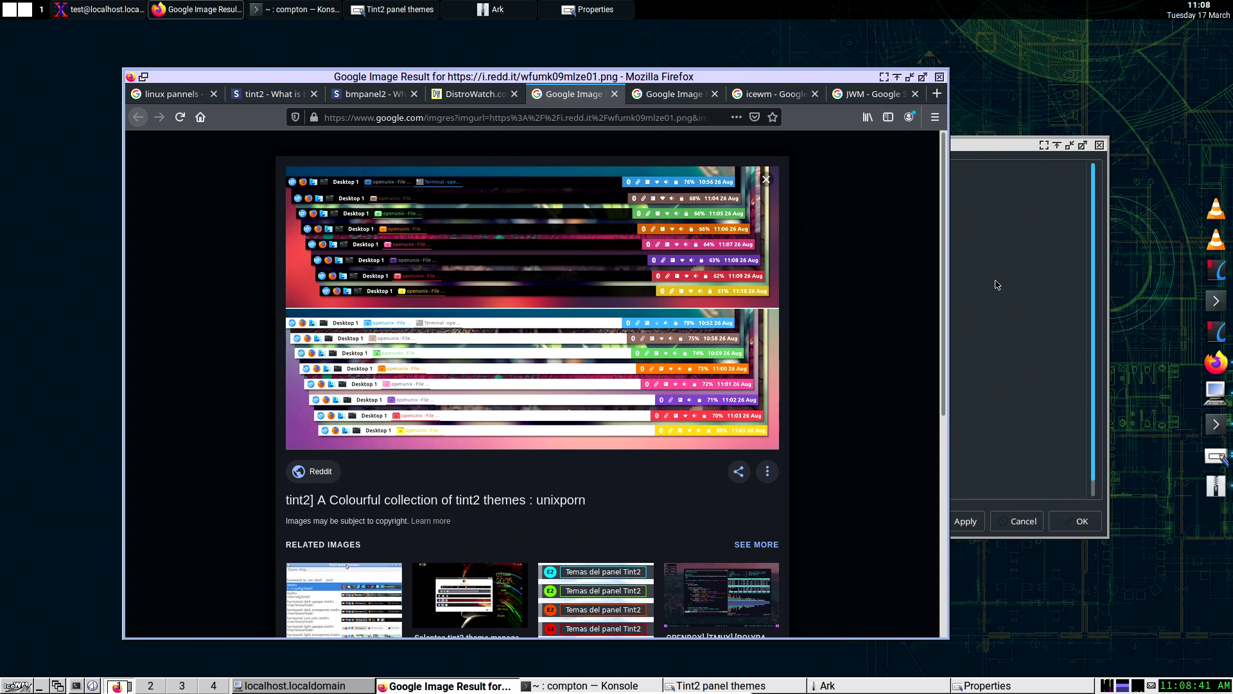
{"action": "left_click_drag", "start_coordinate": [761, 74], "coordinate": [801, 86]}
{"action": "left_click", "coordinate": [759, 74]}
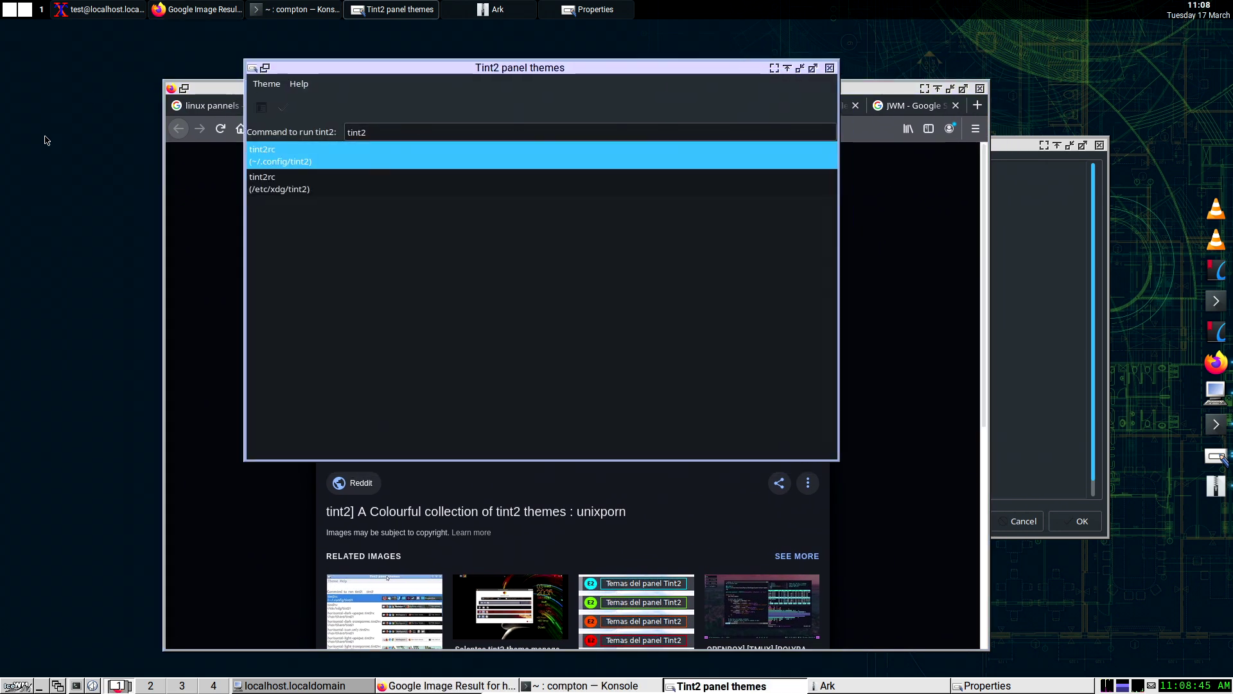